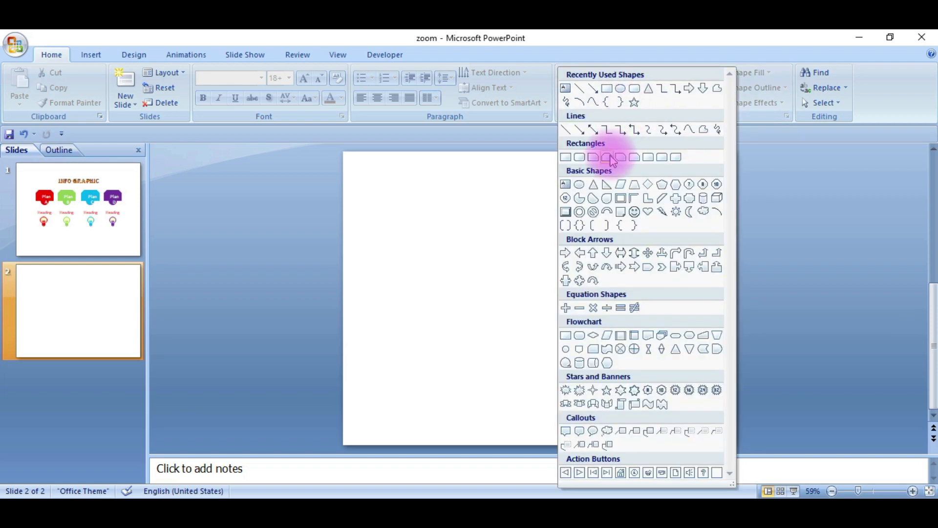
- Draw a Snip Same Side Corner rectangle about 2.83" high and 1.79" wide on the blank slide, flip it vertically and shift it slightly down
click(607, 156)
mouse_move(417, 229)
mouse_down()
mouse_move(429, 263)
mouse_move(483, 307)
mouse_move(488, 341)
mouse_up()
click(451, 55)
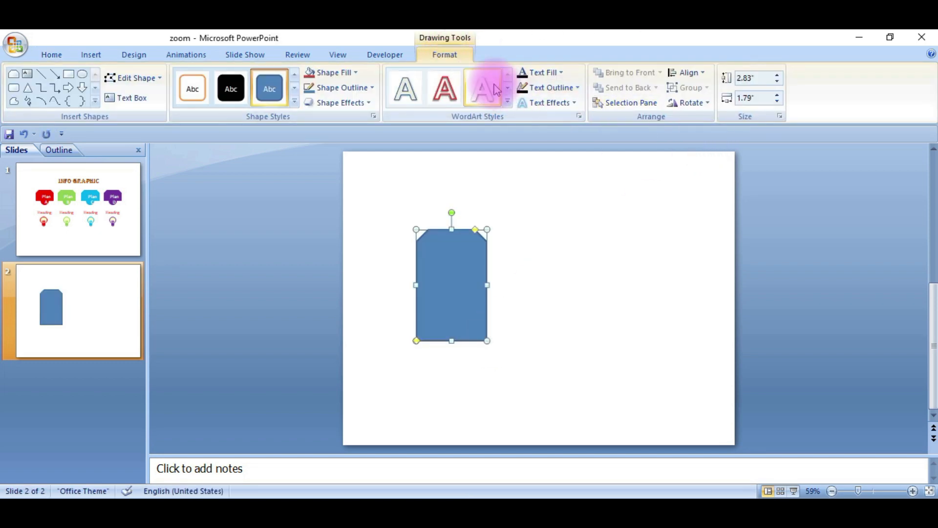
click(686, 103)
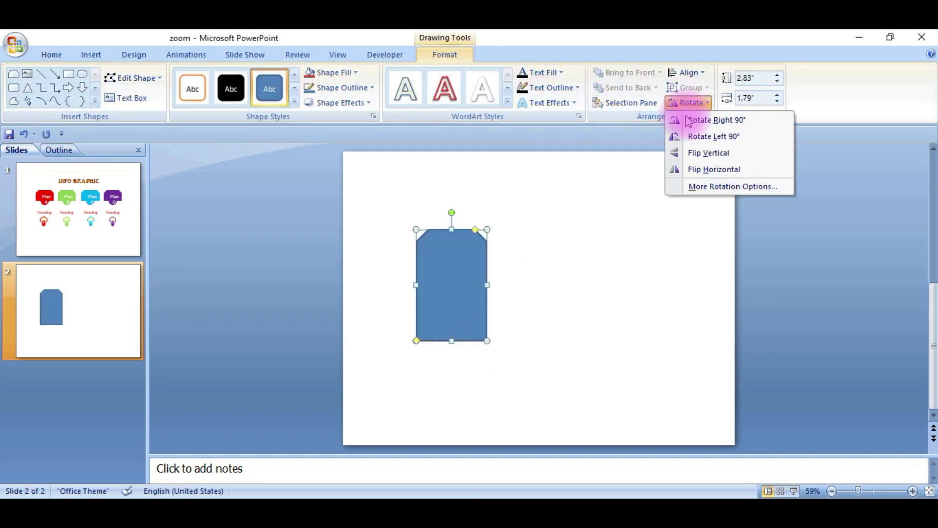
click(691, 154)
drag(450, 272, 442, 298)
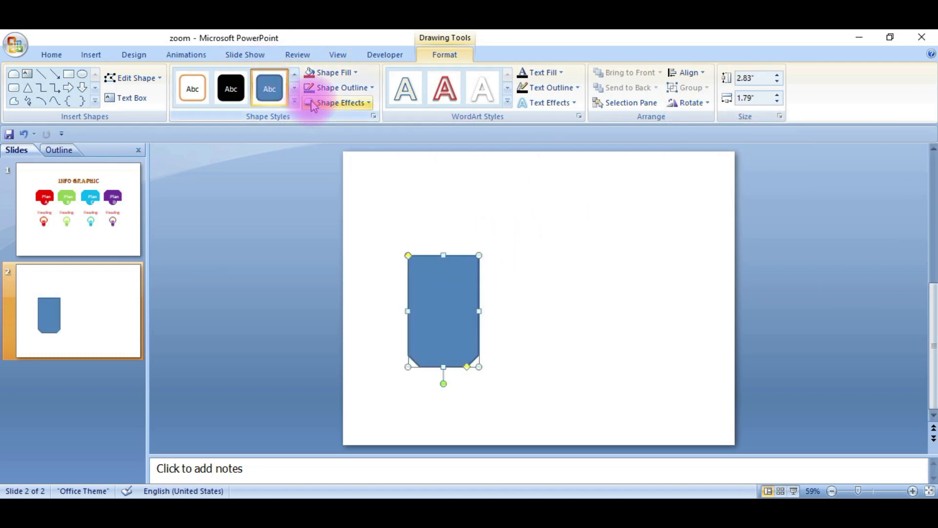
- Draw a circle about 1.04" high and 0.96" wide centred on the top edge of the snipped rectangle
click(82, 74)
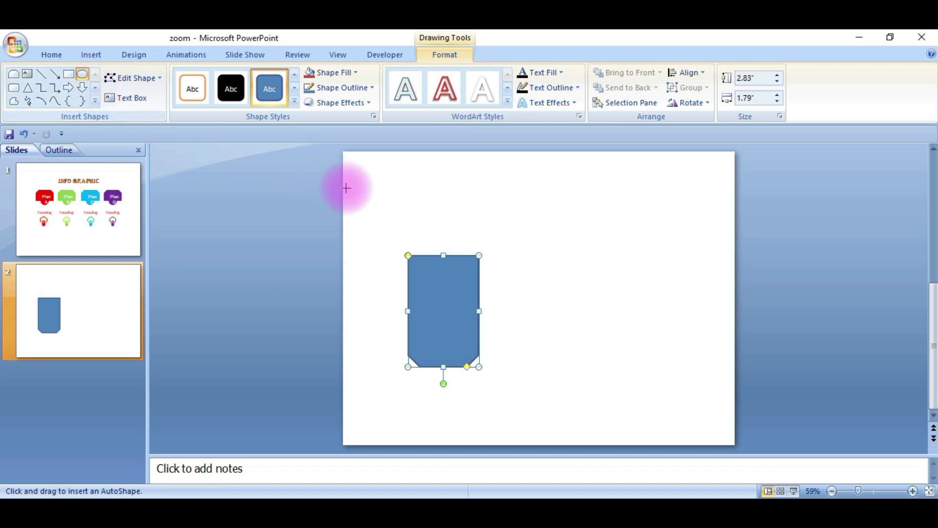
drag(430, 234, 444, 253)
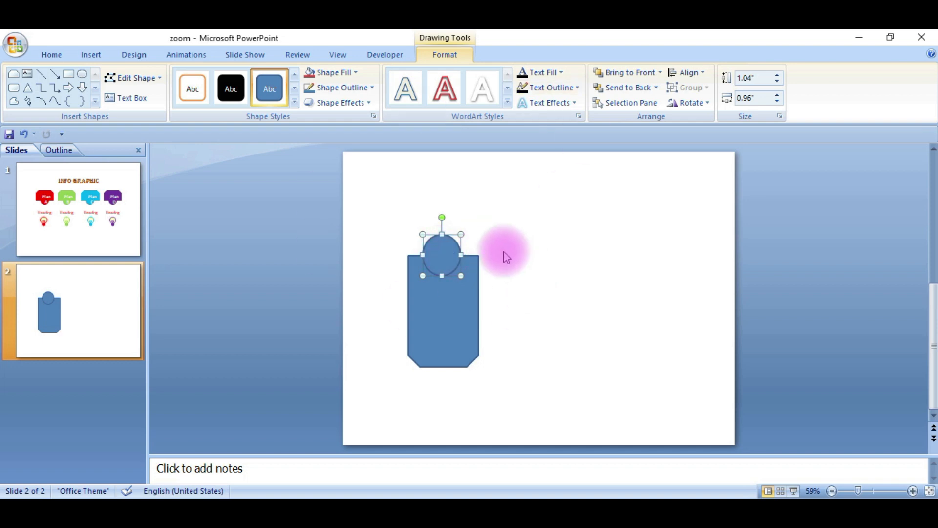
click(528, 246)
- Give the snipped rectangle a white fill and a white outline
click(457, 322)
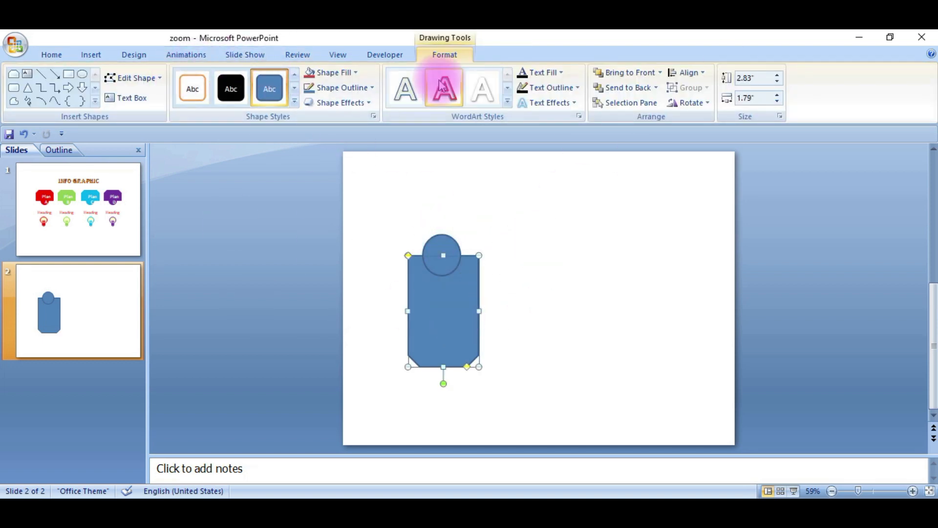
click(349, 73)
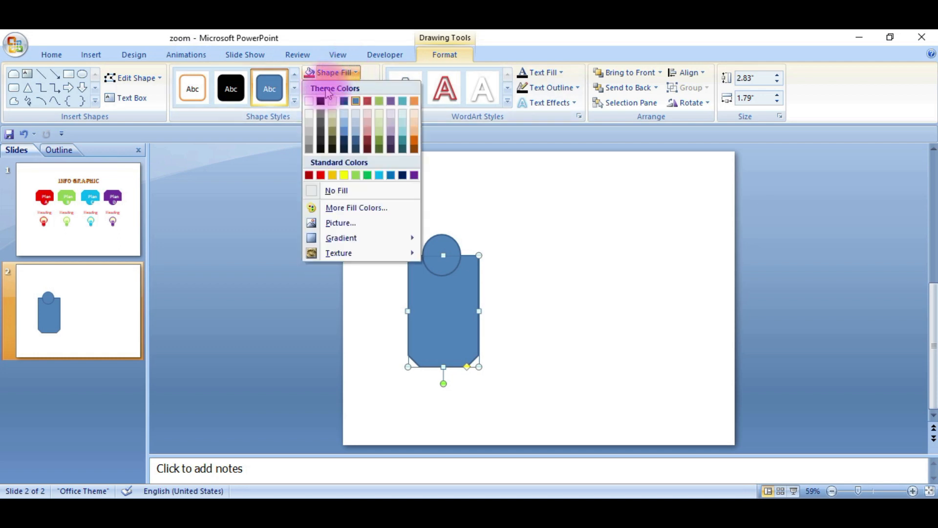
click(309, 102)
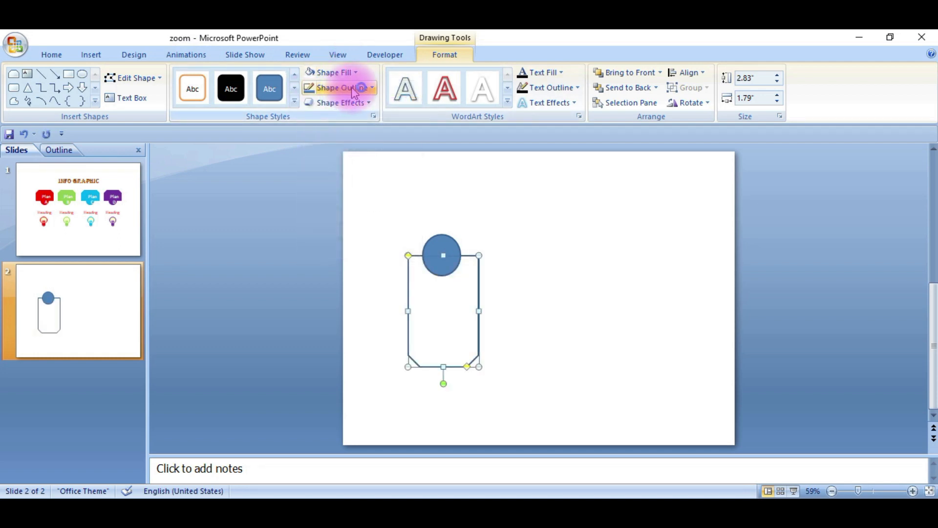
click(355, 89)
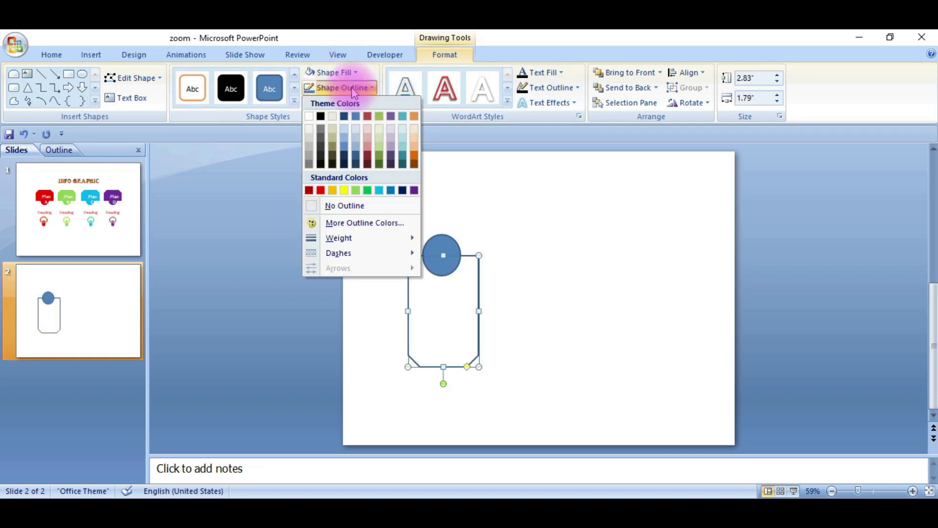
click(310, 116)
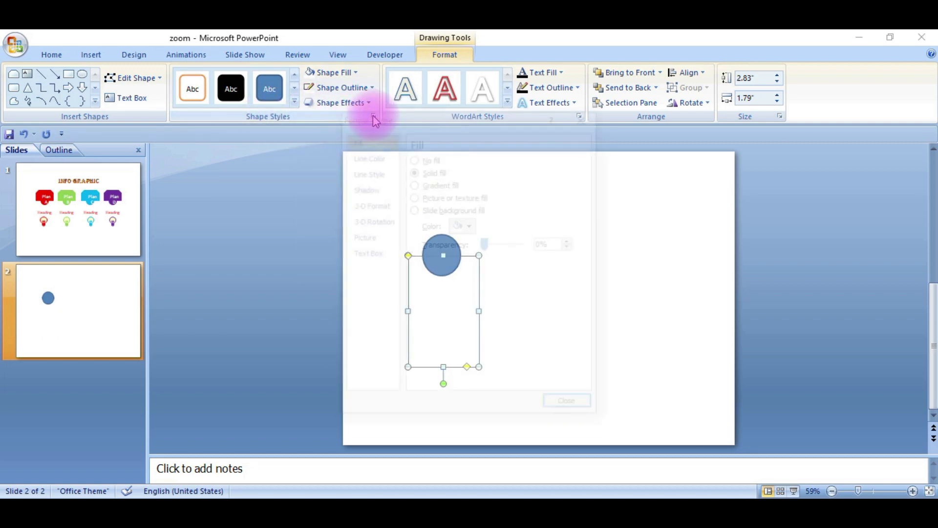
- Apply a shadow to the white rectangle with 77% transparency, 110% size, 10 pt blur, 0° angle and 0 pt distance
click(373, 116)
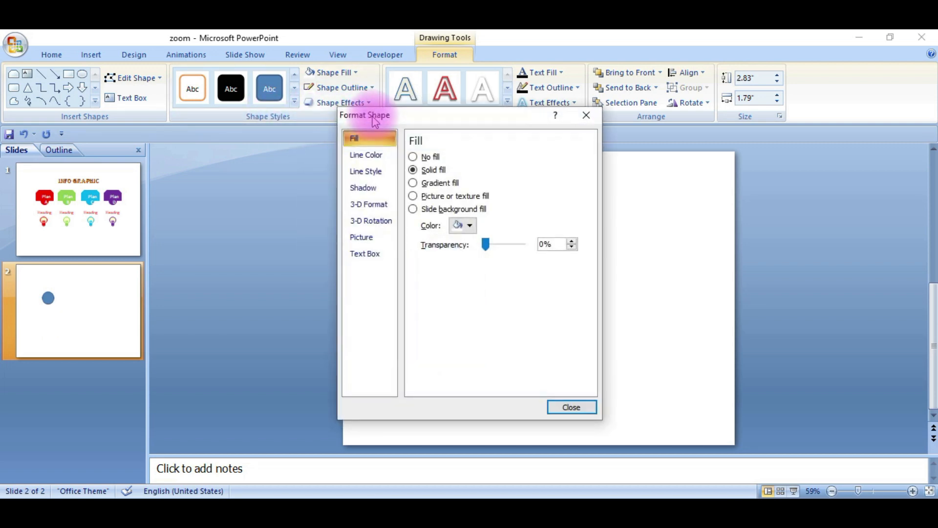
click(378, 190)
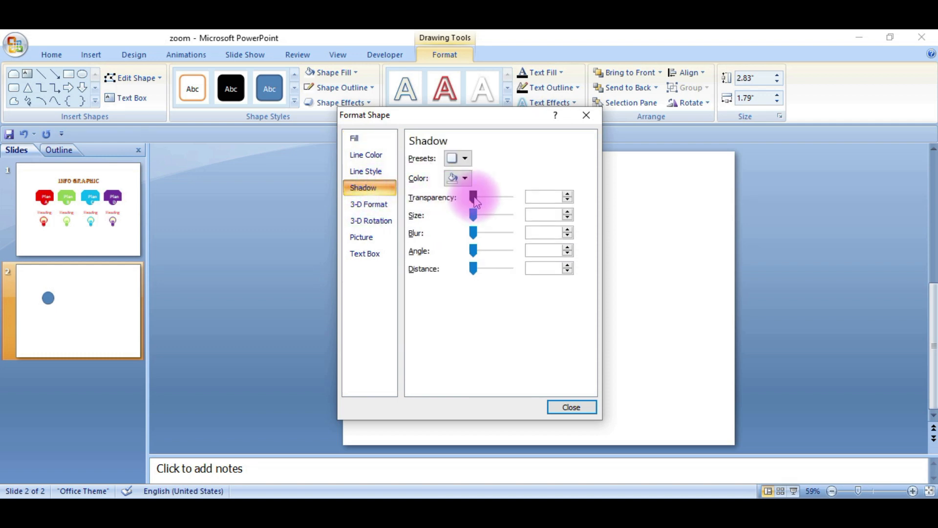
drag(477, 201, 500, 201)
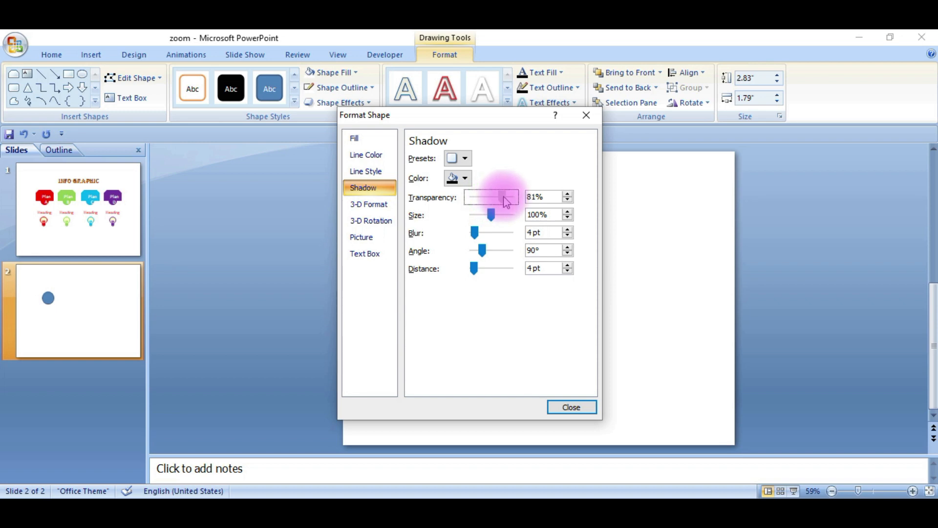
click(567, 193)
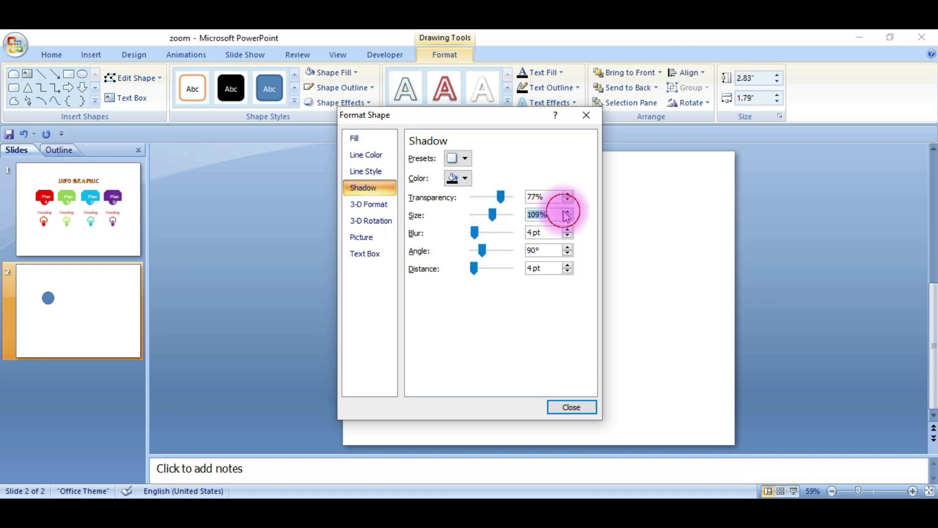
drag(476, 233, 483, 233)
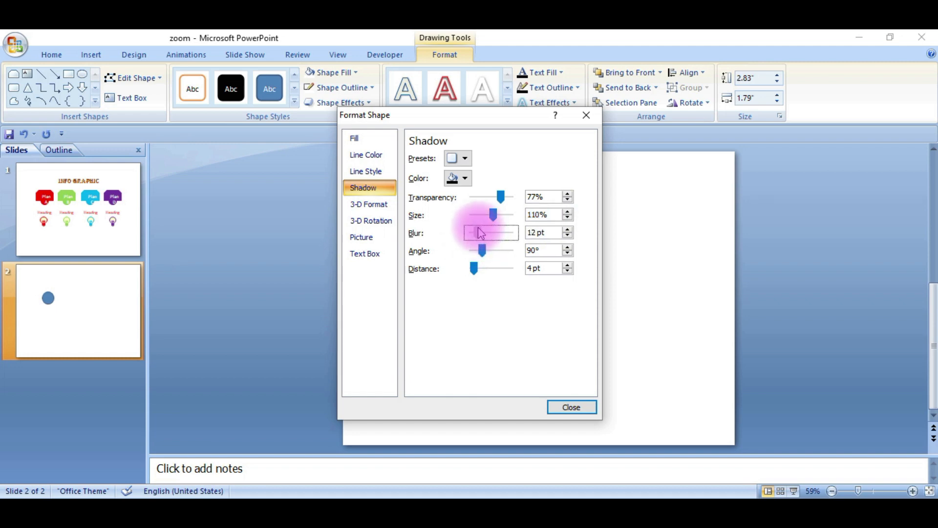
click(567, 236)
drag(479, 254, 462, 270)
click(572, 407)
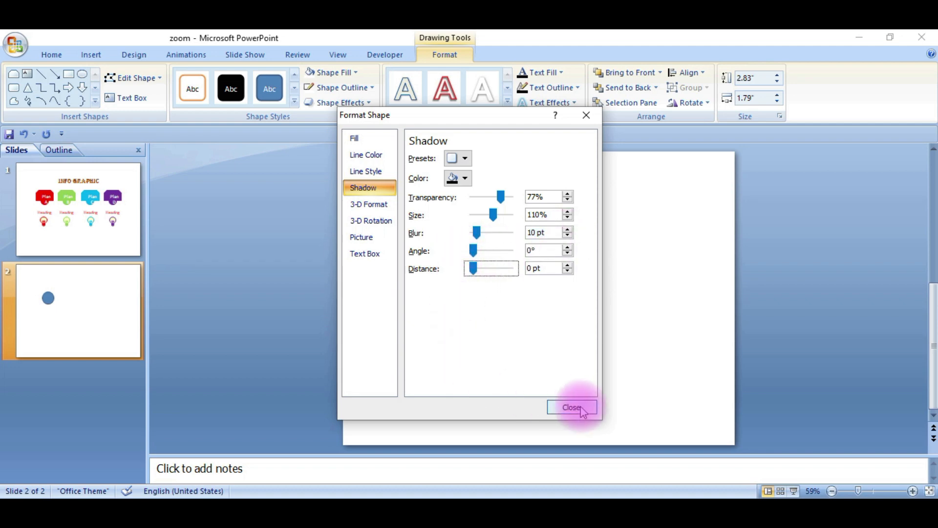
click(582, 406)
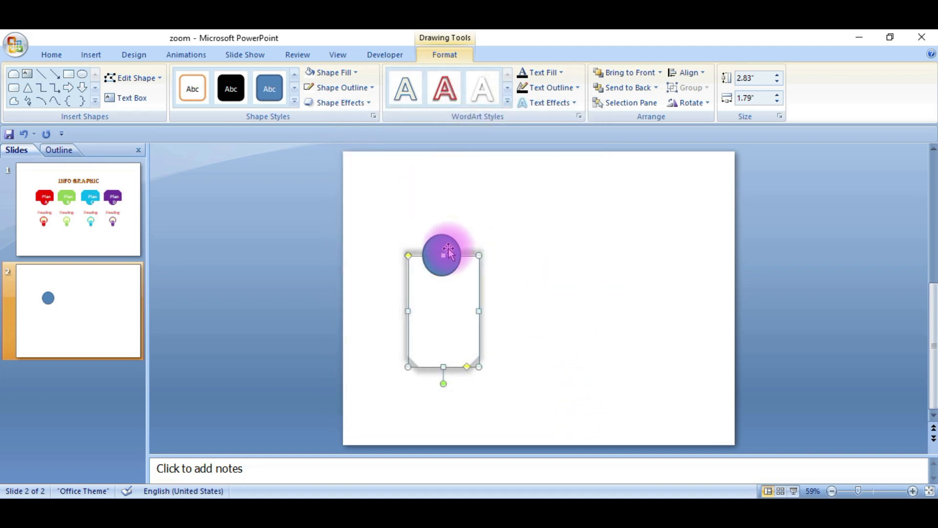
- Add a second snipped rectangle, about 1.58" high, behind the circle and card top, and match its width to the card at 1.79"
click(14, 74)
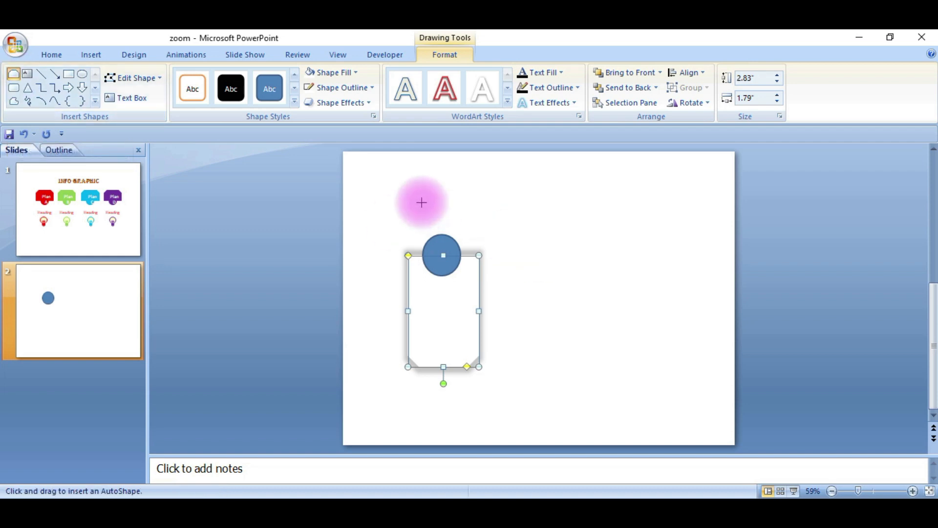
drag(473, 202, 443, 246)
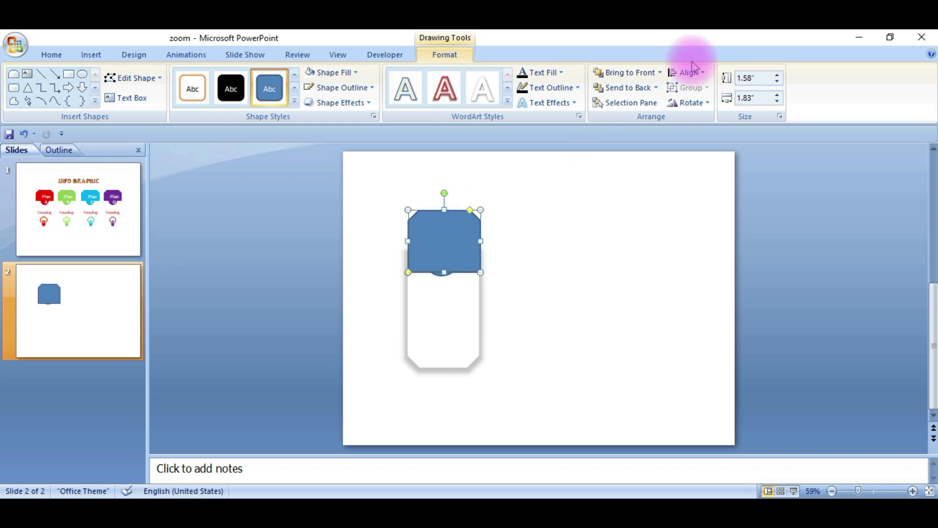
click(617, 91)
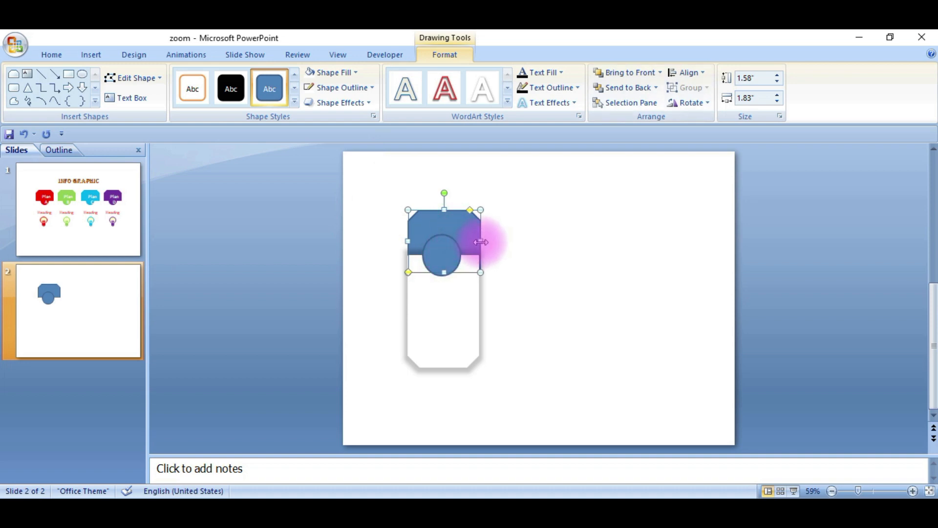
drag(480, 241, 479, 241)
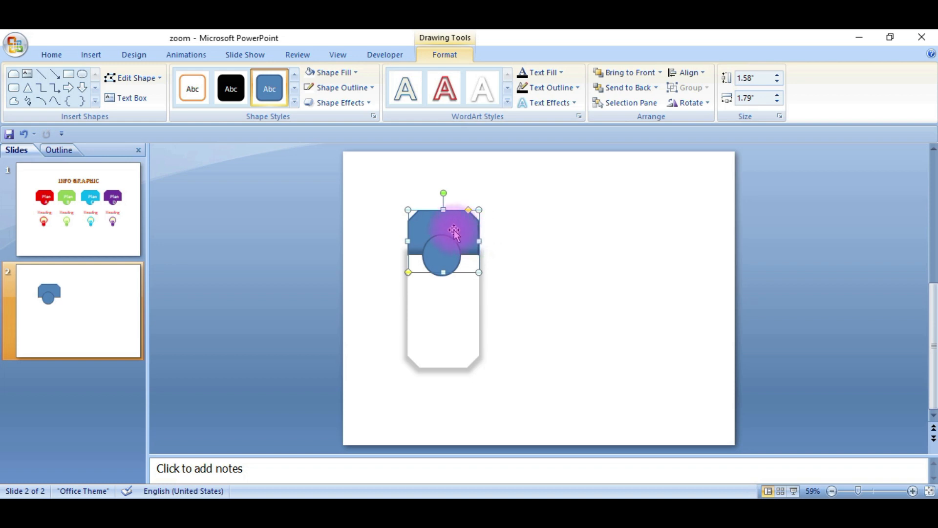
- Remove the outline from the upper snipped rectangle and the circle, and fill both with standard red
shift+click(439, 260)
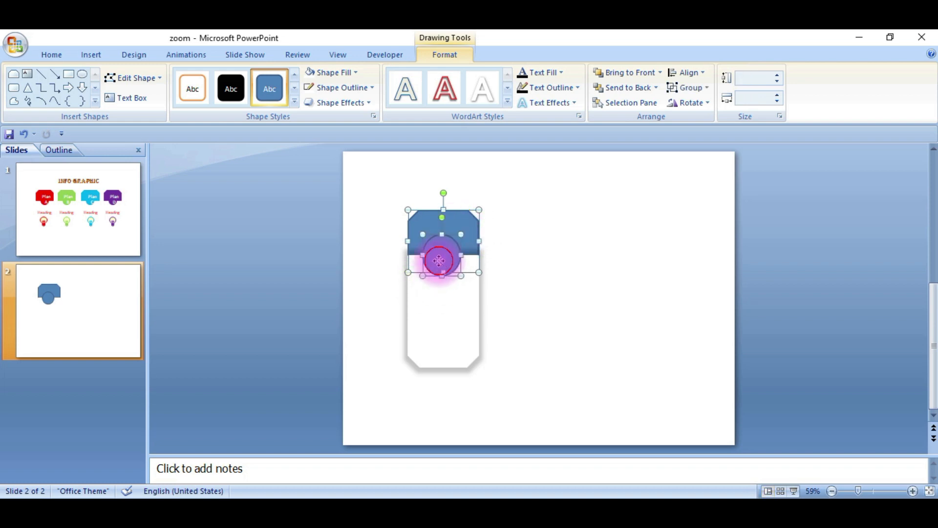
click(359, 89)
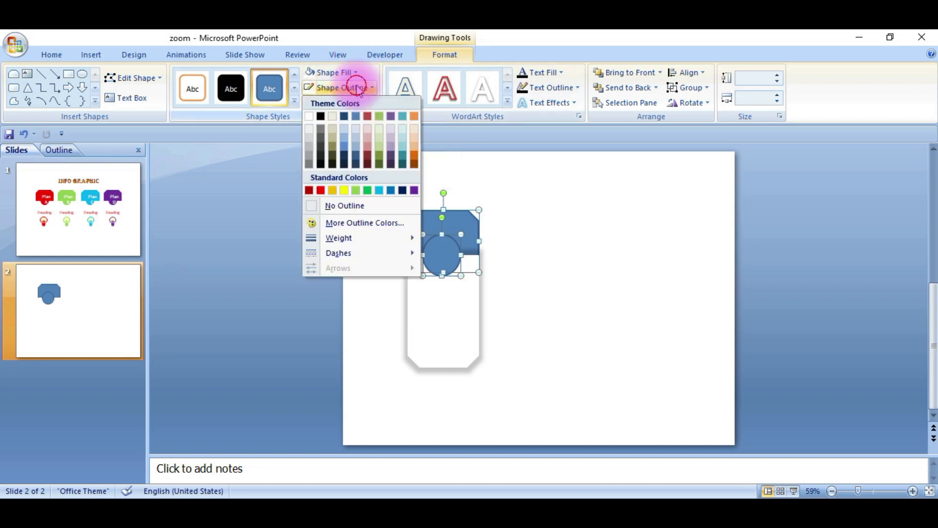
click(360, 210)
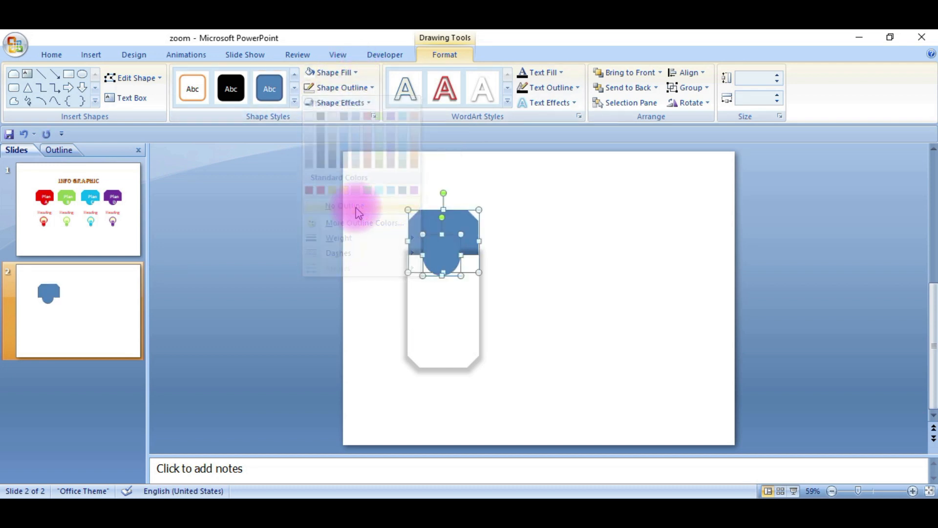
click(342, 74)
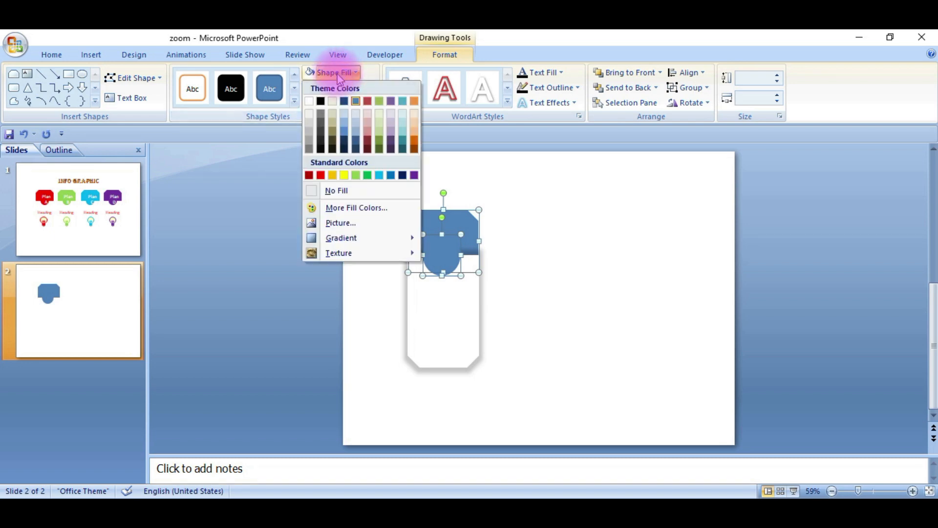
click(321, 176)
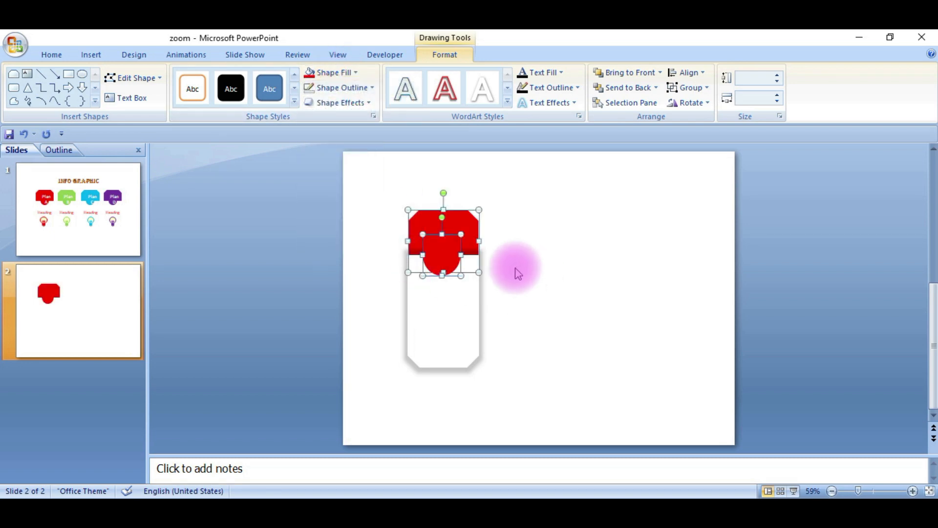
click(517, 272)
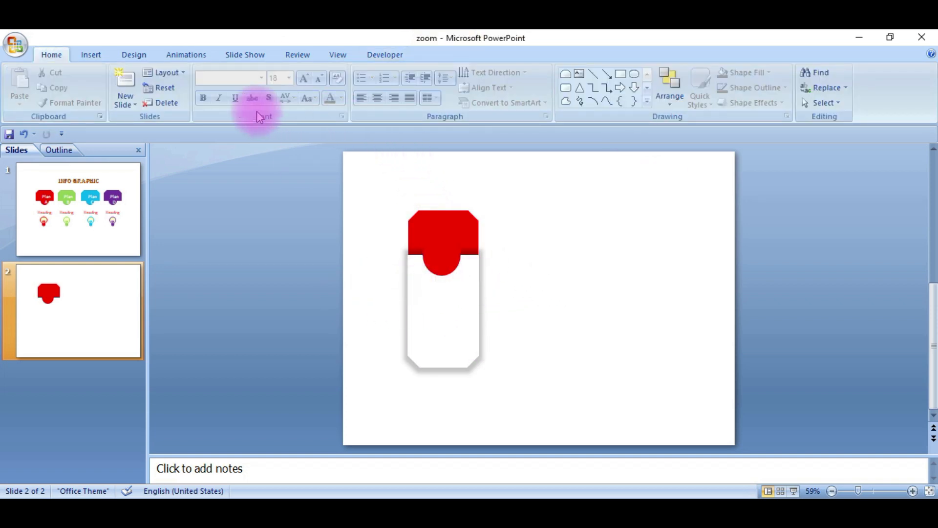
- Add a text box reading "PLAN A" beside the card and format its text as white 28 pt Agency FB
click(579, 74)
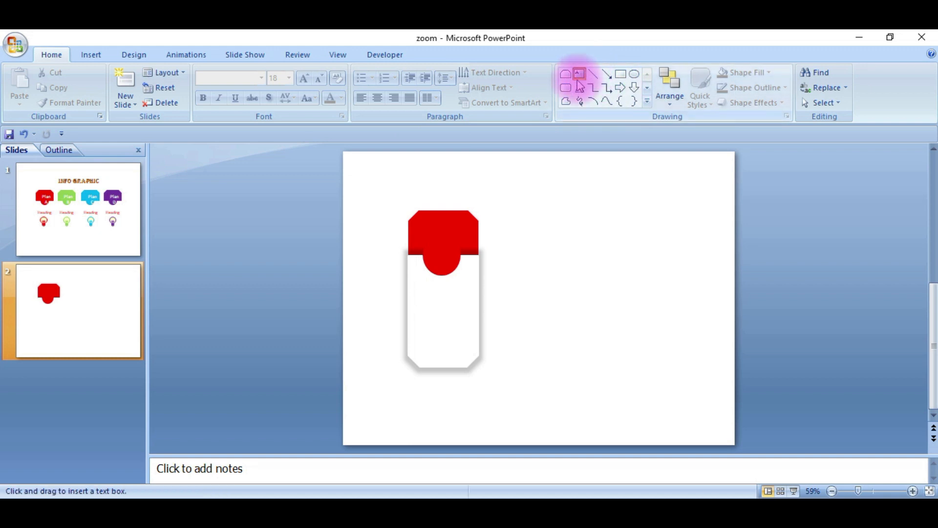
click(524, 259)
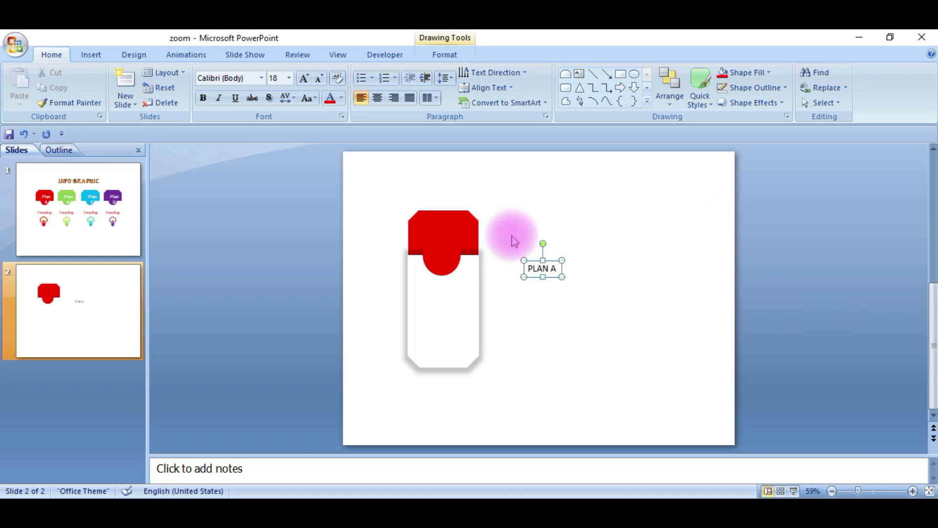
drag(528, 267, 558, 268)
click(262, 78)
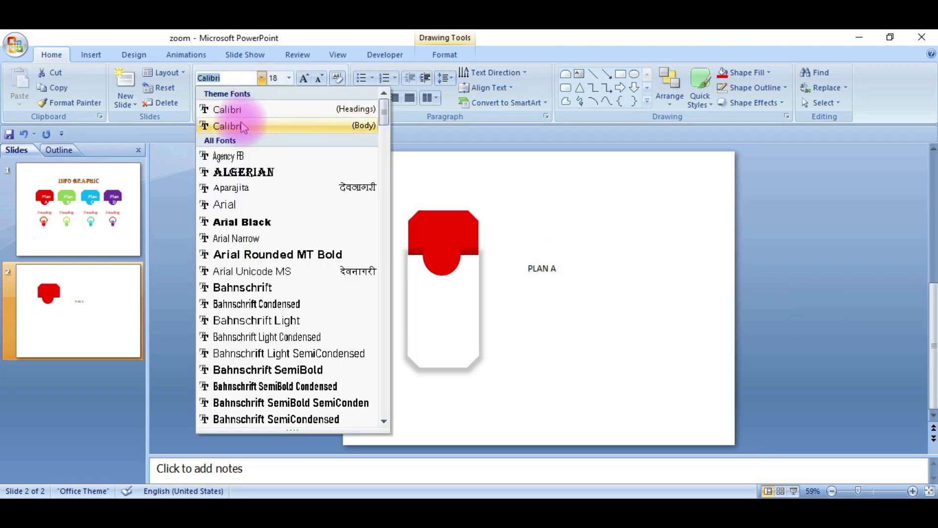
click(241, 155)
click(303, 78)
click(303, 78)
click(303, 78)
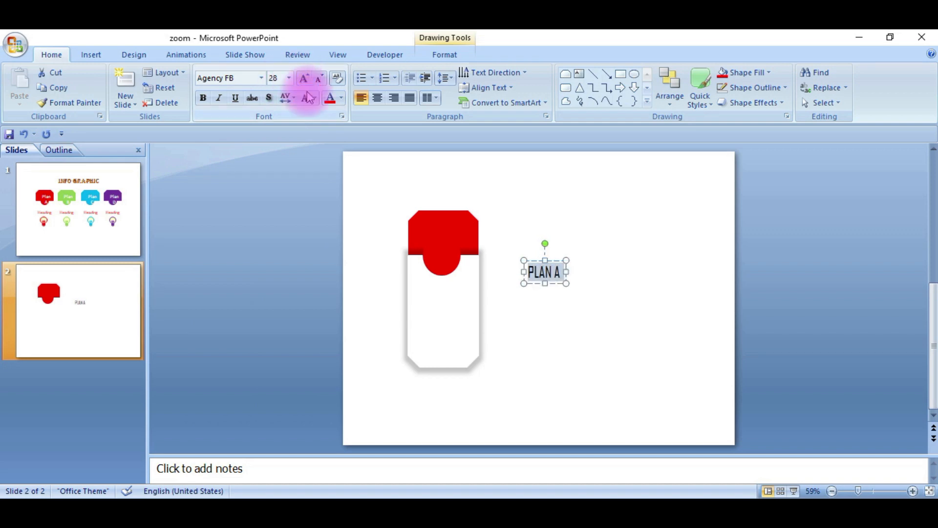
click(343, 98)
click(332, 126)
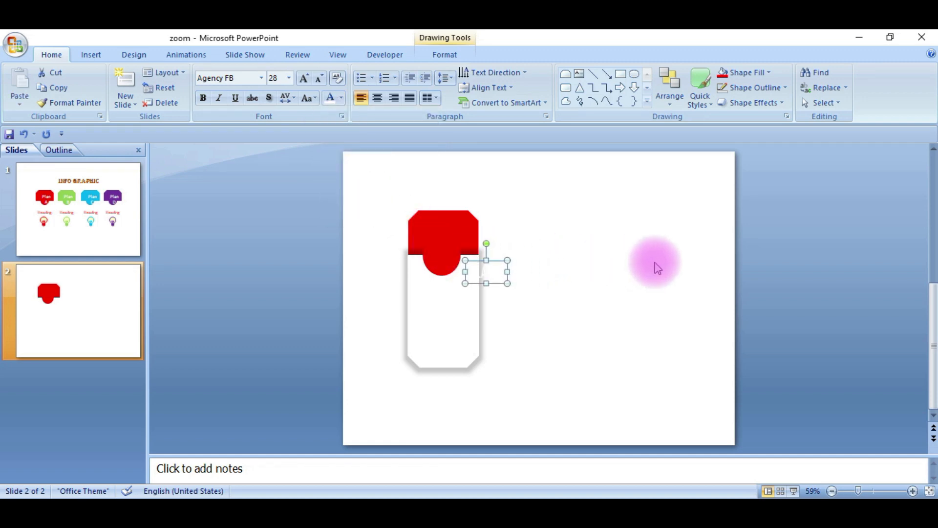
- Move the "PLAN A" text box onto the red circle at the top of the card
key(Left)
key(Left)
key(Left)
key(Left)
key(Left)
key(Left)
key(Left)
key(Up)
key(Up)
key(Up)
key(Up)
key(Up)
key(Up)
key(Up)
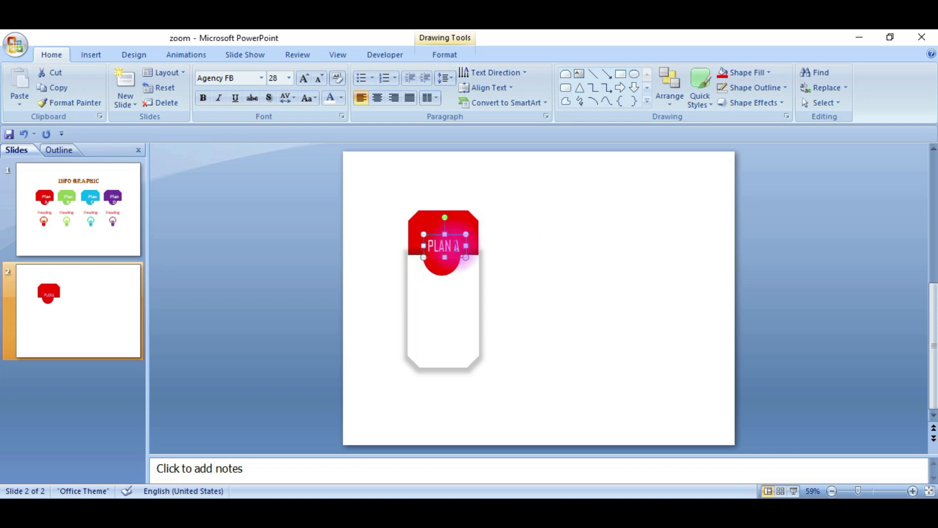
- Narrow the "PLAN A" text box to the circle's width so it wraps onto two lines, with the A centred under PLAN
drag(467, 245, 460, 246)
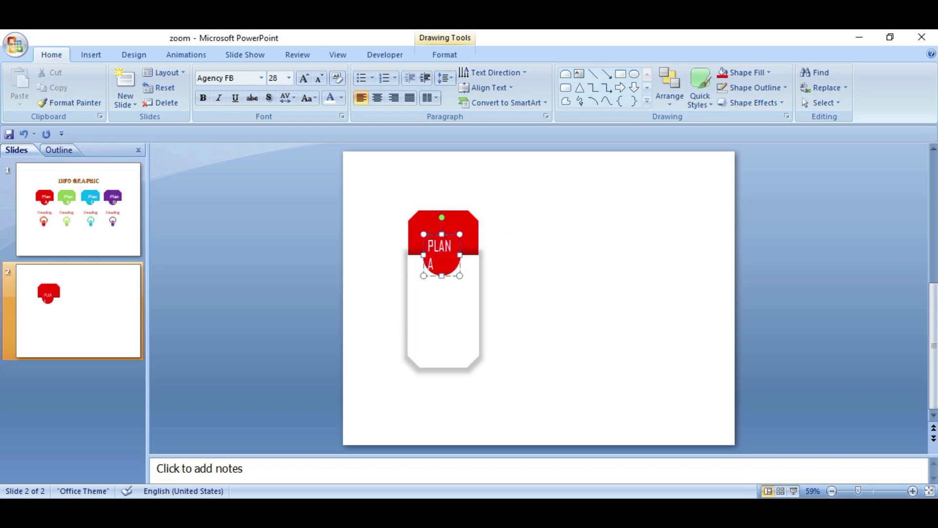
click(434, 278)
click(443, 307)
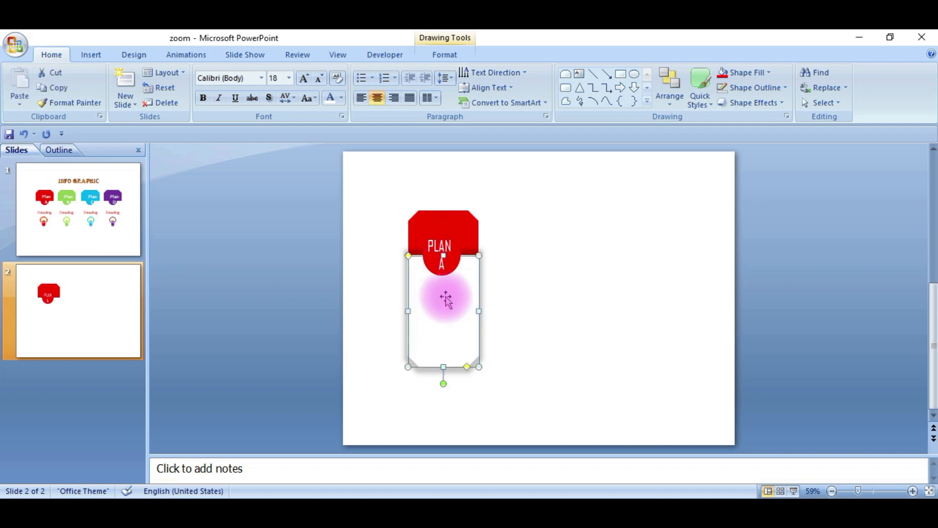
- Add a text box reading "HEADING 1" in the empty area beside the card
click(599, 272)
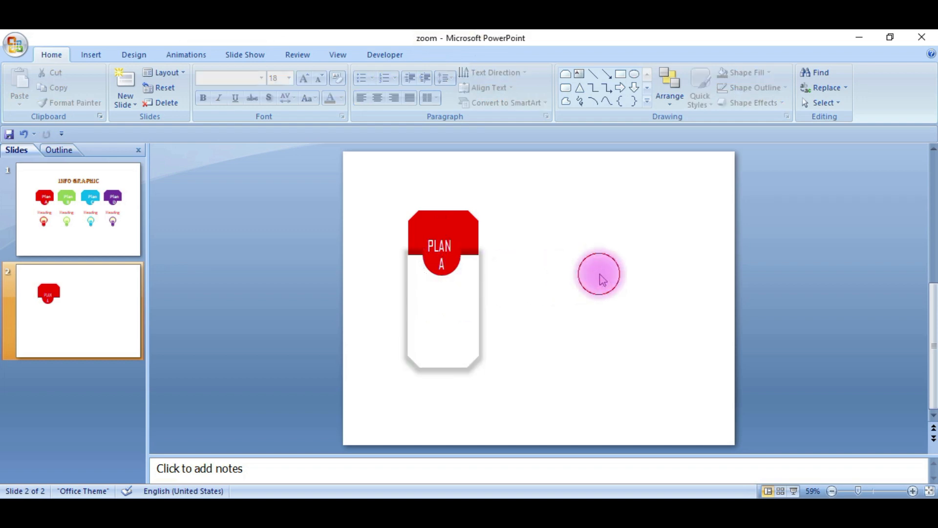
click(579, 74)
click(542, 283)
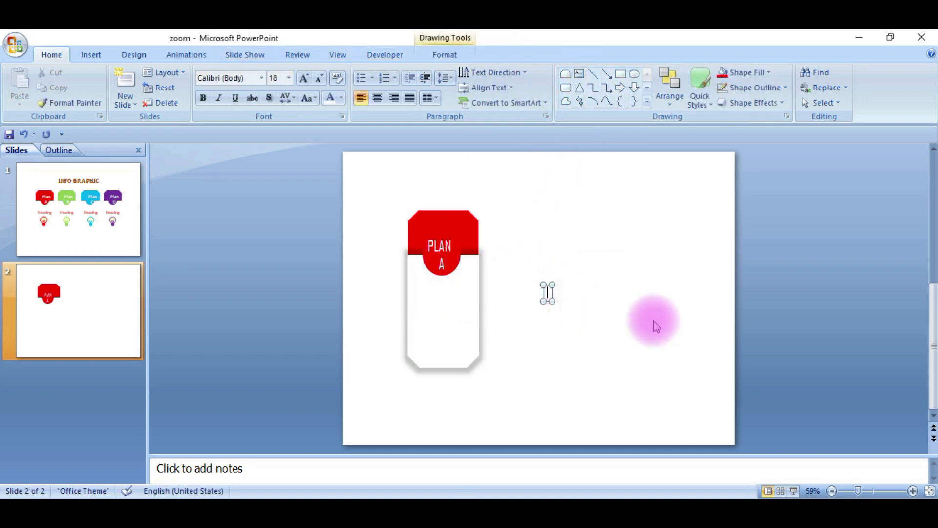
text(HEADING 1)
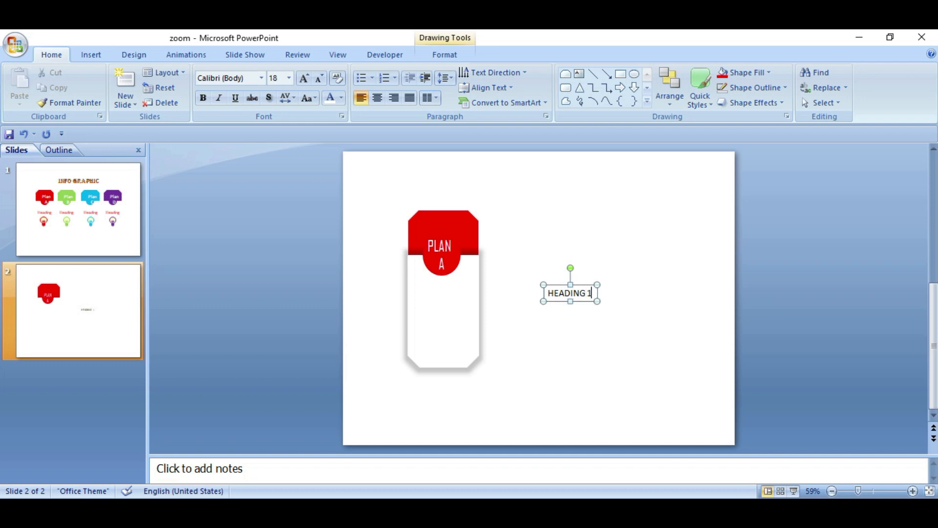
- Format the "HEADING 1" text as 24 pt Agency FB in standard red
drag(540, 294, 595, 301)
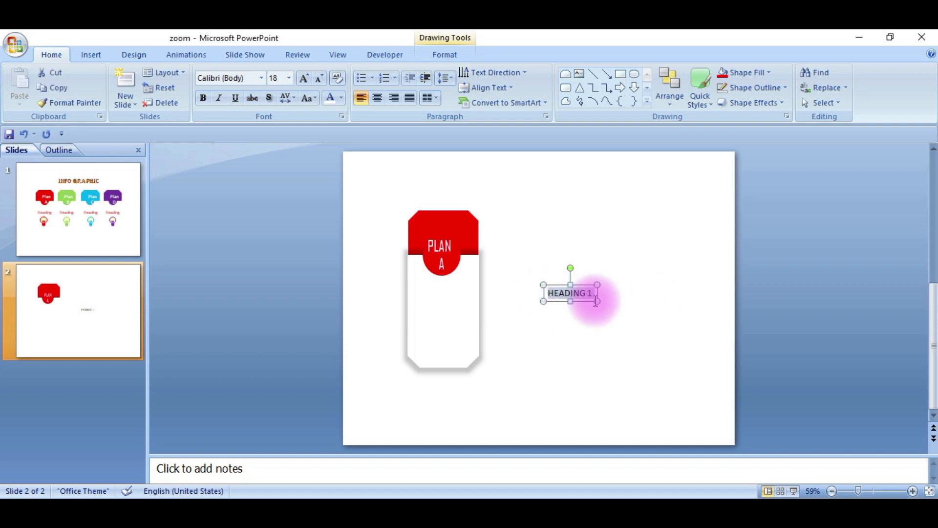
click(260, 78)
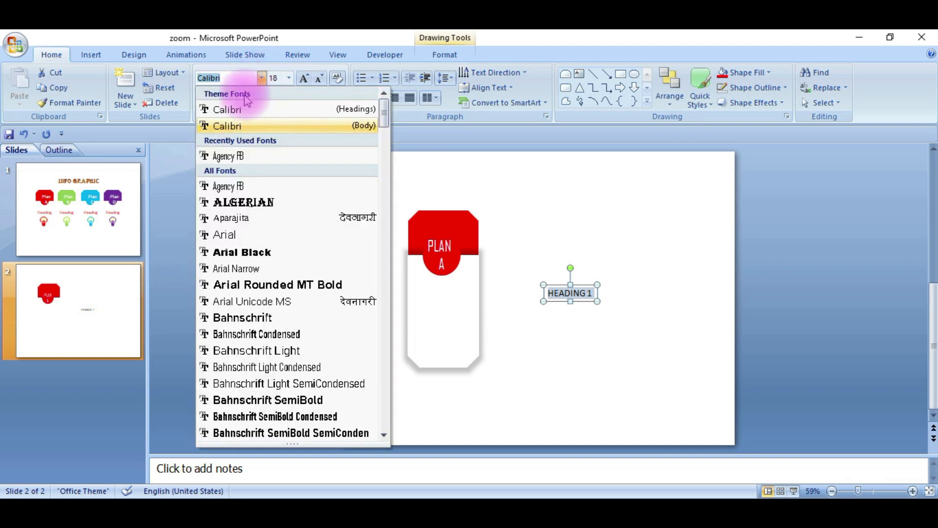
click(259, 156)
click(303, 79)
click(304, 80)
click(341, 97)
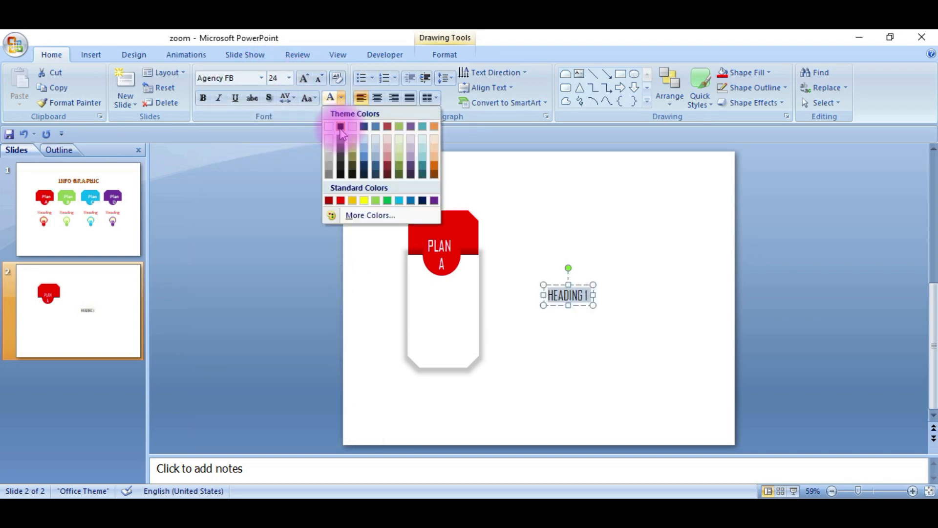
click(341, 201)
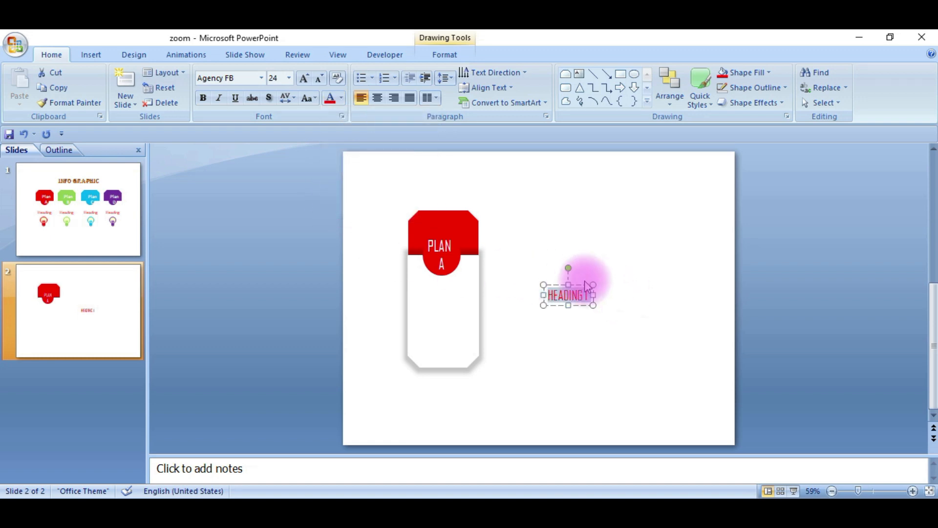
- Move the "HEADING 1" text box horizontally onto the white card, centred below the PLAN A circle
key(Left)
key(Left)
key(Left)
key(Left)
key(Left)
key(Left)
key(Left)
key(Left)
key(Left)
key(Left)
key(Left)
key(Left)
key(Left)
key(Left)
key(Left)
key(Left)
key(Left)
key(Left)
key(Left)
key(Left)
key(Left)
key(Left)
key(Left)
key(Left)
key(Left)
key(Left)
key(Left)
key(Left)
key(Left)
key(Left)
key(Left)
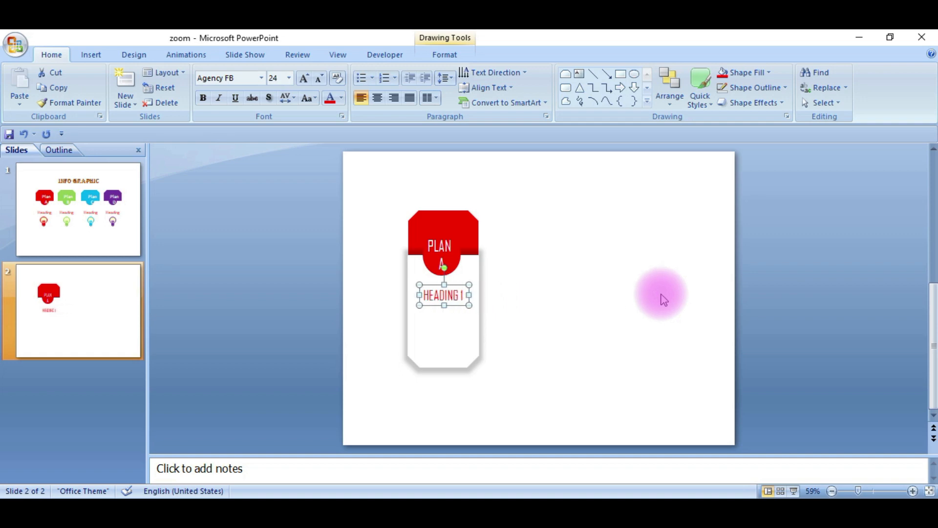
- Search the clip art for "bulb", insert the Lightbulb clip and shrink it to about 1.23" by 1.02" below HEADING 1 on the card
click(95, 58)
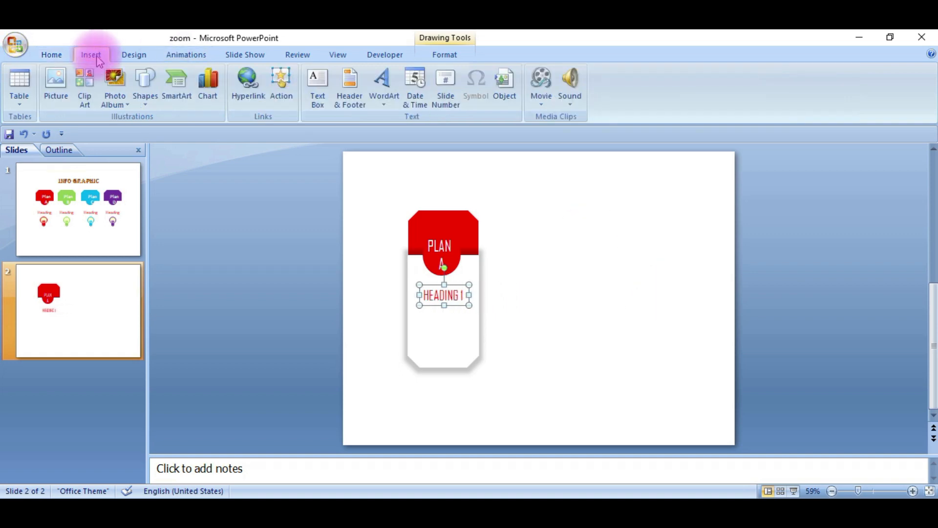
click(84, 100)
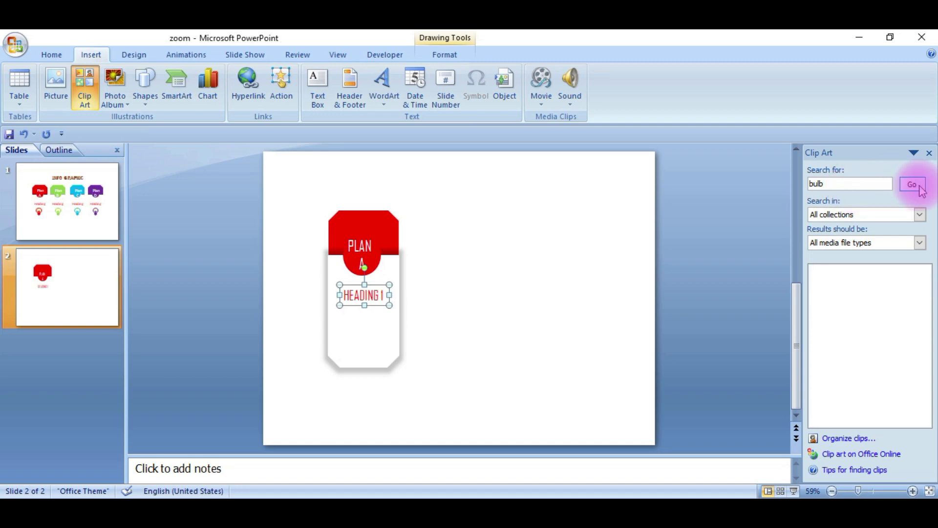
click(913, 185)
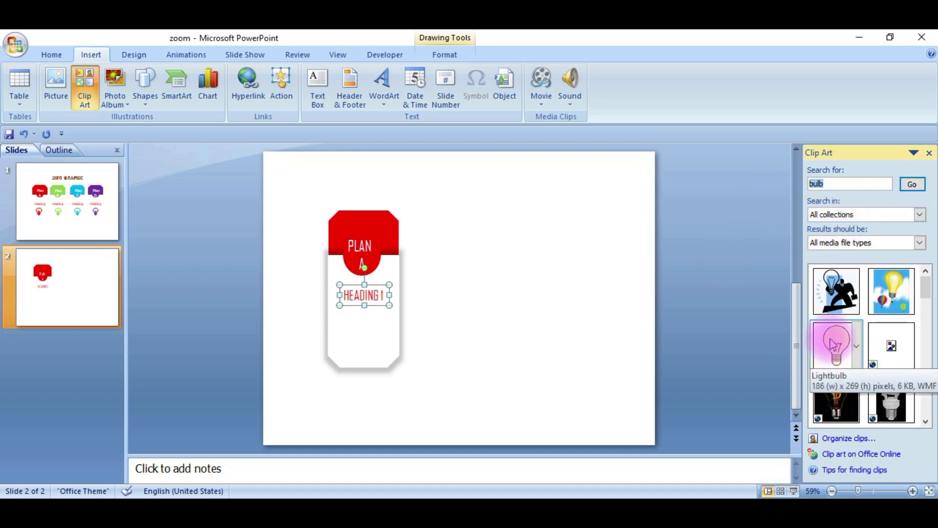
click(835, 344)
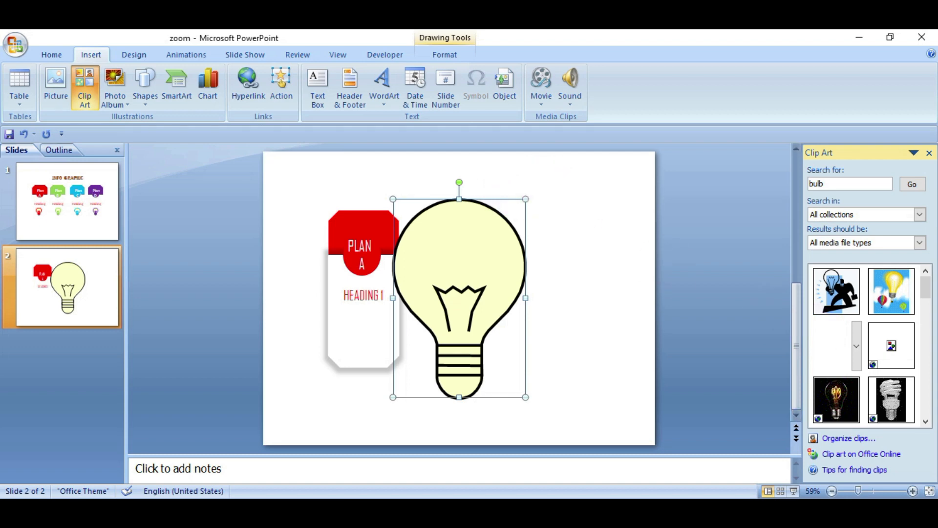
drag(528, 198, 365, 338)
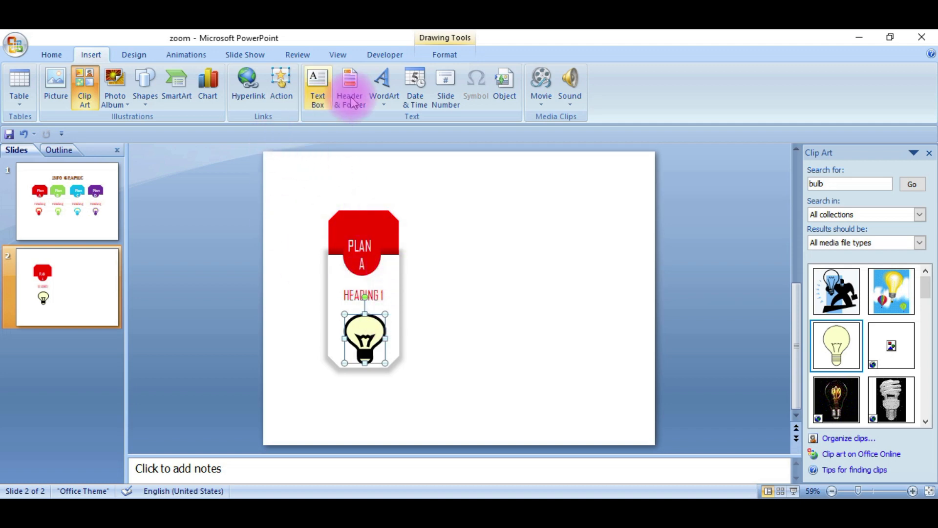
- Set the outline of the light bulb to standard red
click(449, 55)
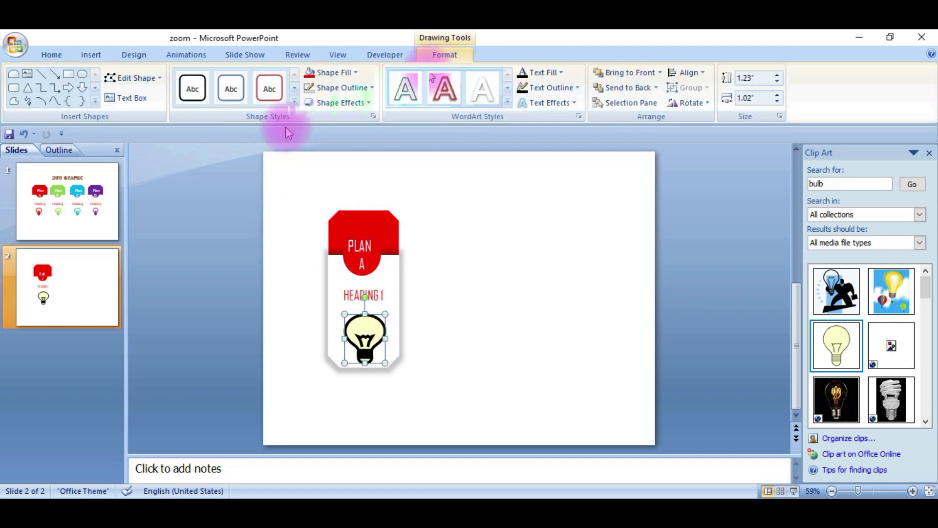
click(374, 88)
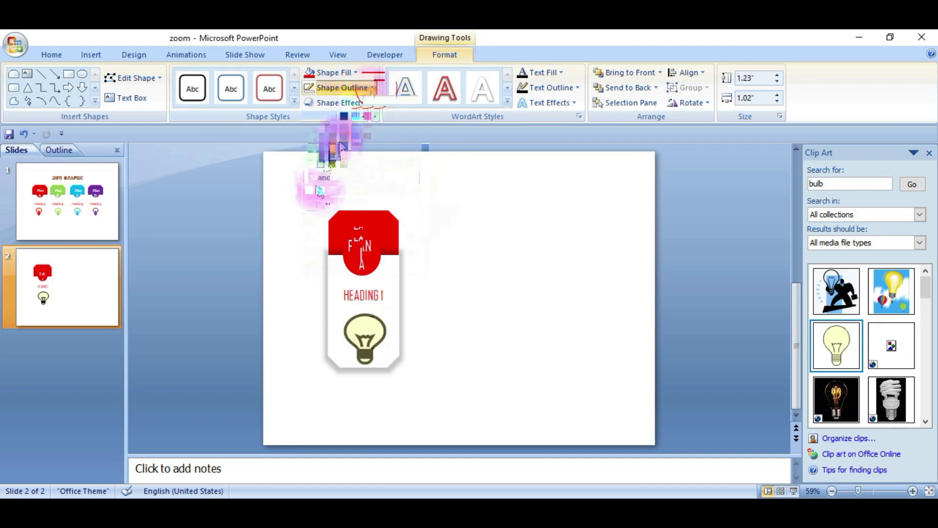
click(321, 190)
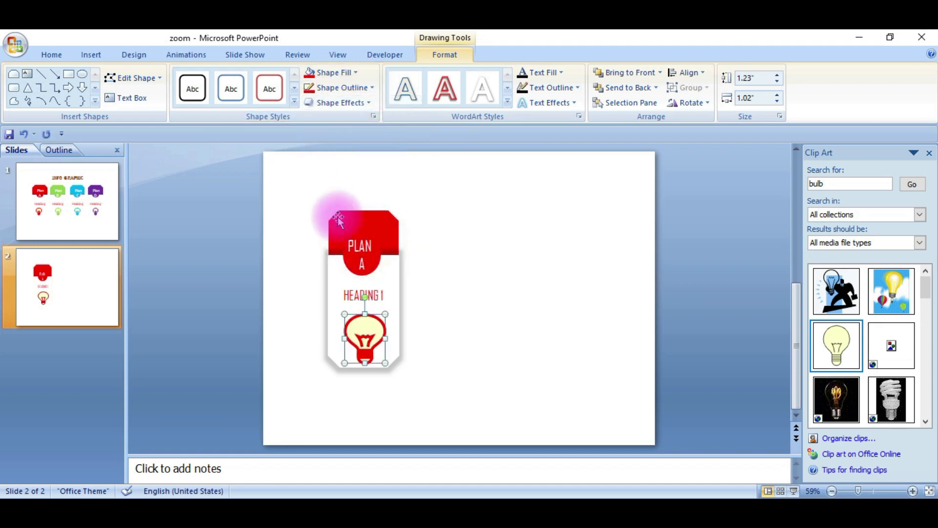
click(453, 308)
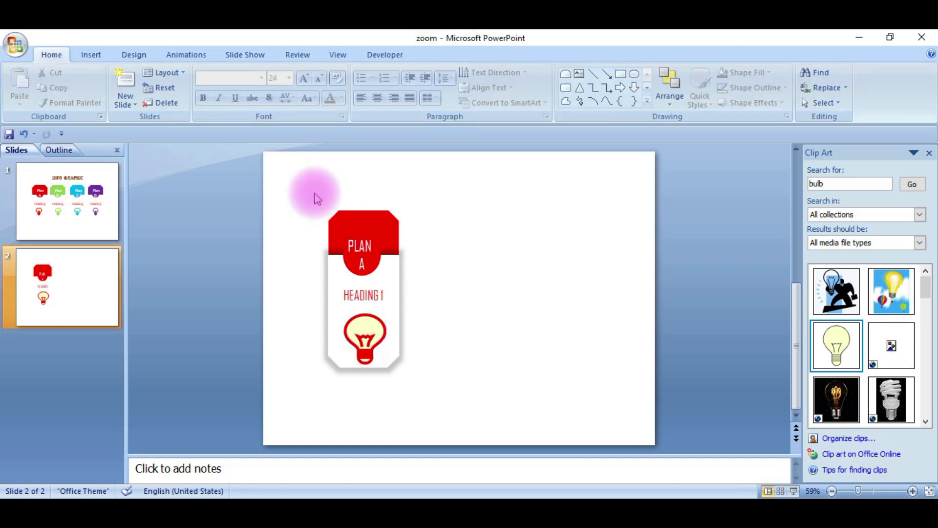
- Duplicate all parts of the PLAN A card and place the copy level with the original, just to its right
mouse_move(315, 195)
mouse_down()
mouse_move(388, 366)
mouse_move(418, 388)
mouse_up()
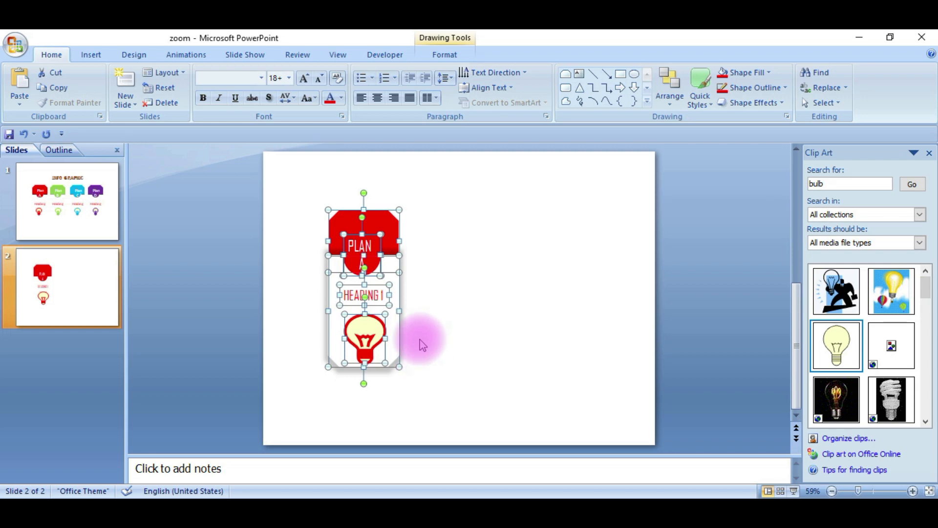
click(420, 266)
key(ctrl+a)
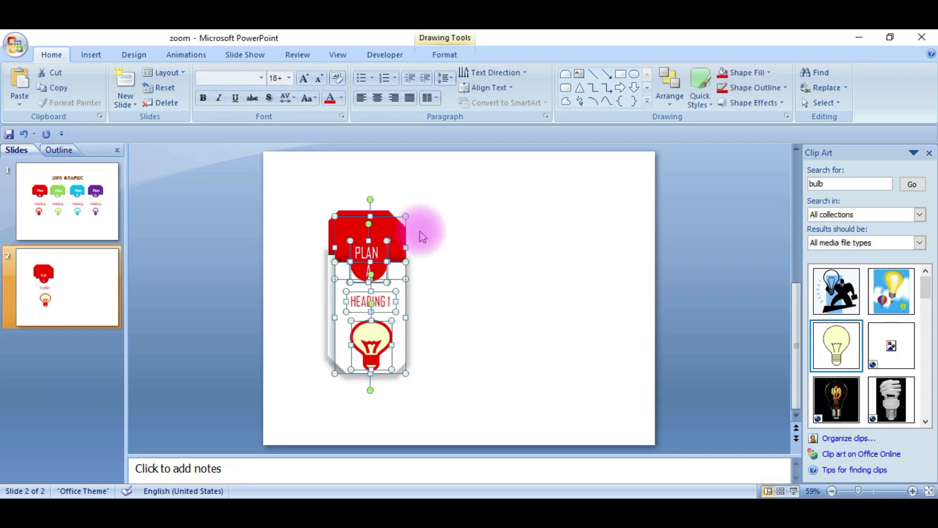
key(Up)
key(Up)
key(Up)
key(Up)
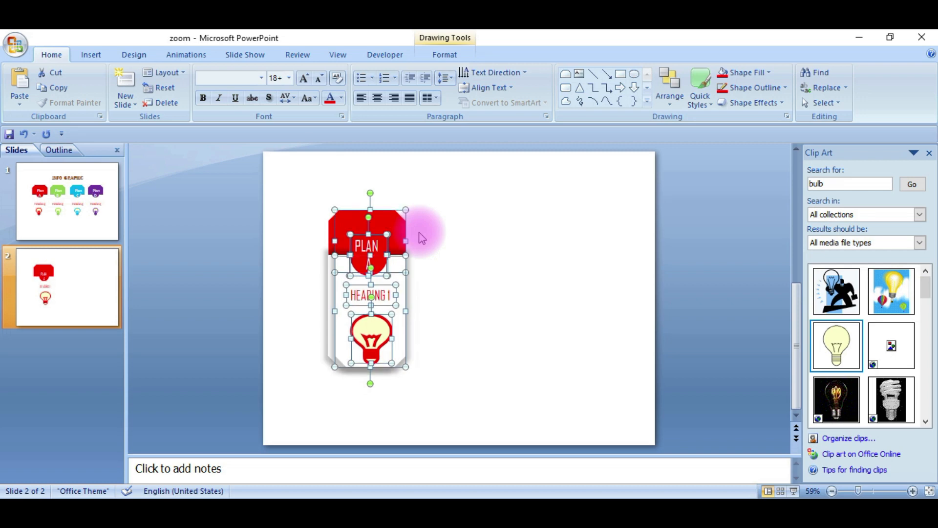
key(Right)
key(Right)
key(Right)
key(Right)
key(Right)
key(Right)
key(Right)
key(Right)
key(Right)
key(Right)
key(Right)
key(Right)
key(Right)
key(Right)
key(Right)
key(Right)
key(Right)
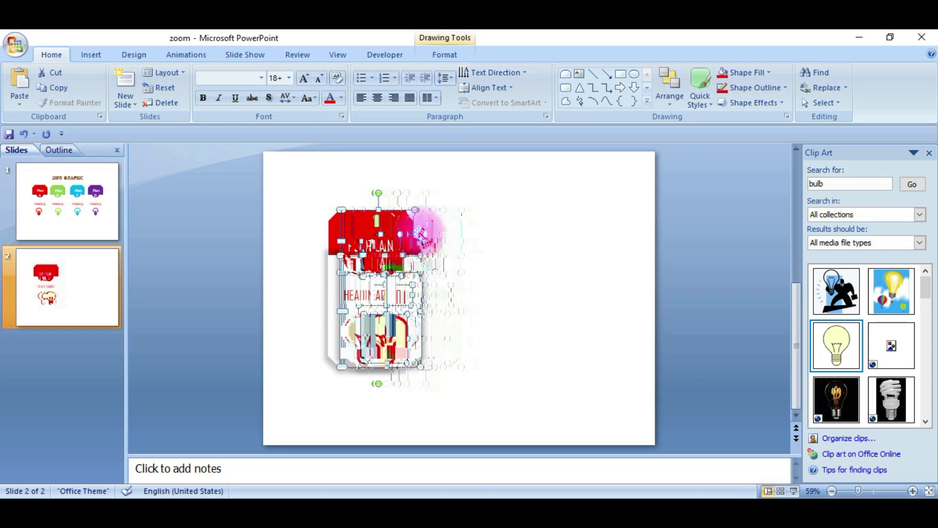
click(535, 264)
- Duplicate the second card and place the copy level with it on its right as the third card
mouse_move(404, 203)
mouse_down()
mouse_move(446, 272)
mouse_move(492, 387)
mouse_up()
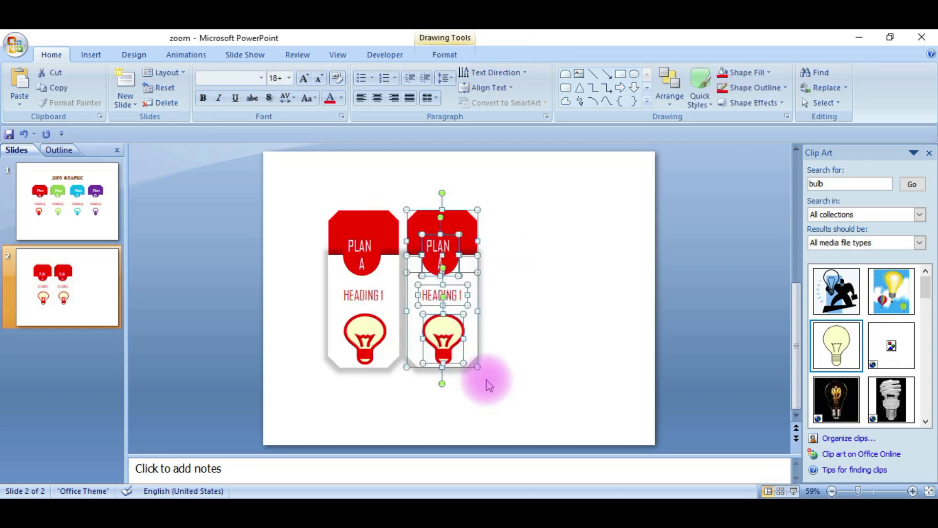
key(ctrl+d)
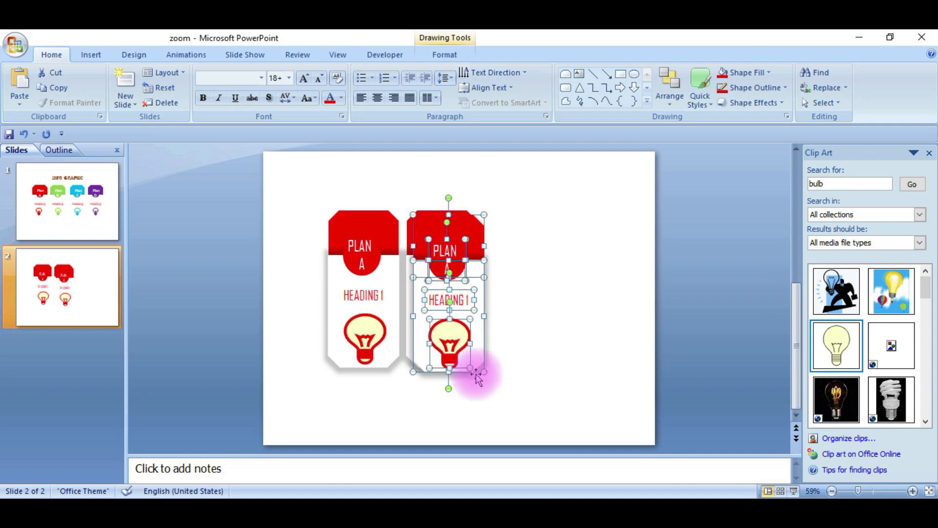
key(Up)
key(Right)
key(Right)
key(Right)
key(Right)
key(Right)
key(Right)
key(Right)
key(Right)
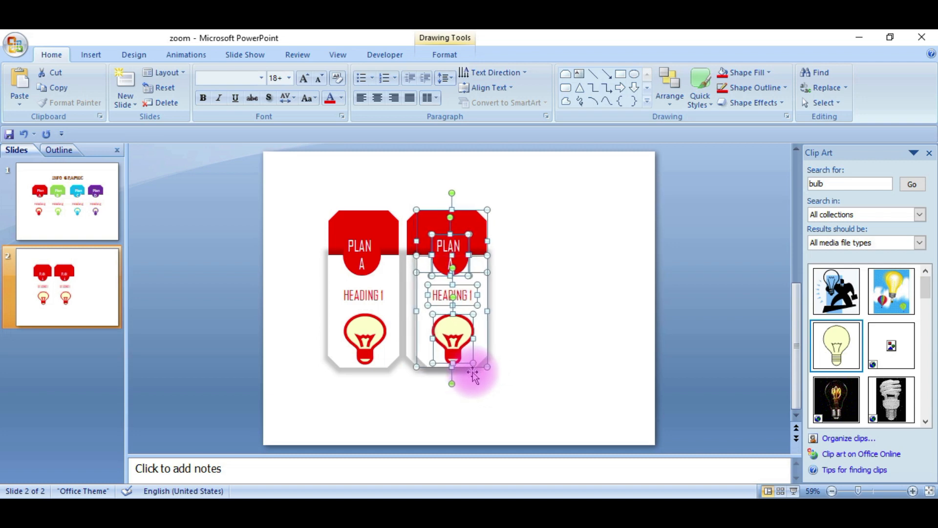
key(Right)
key(Right)
key(Right)
key(Right)
key(Right)
key(Right)
key(Right)
key(Right)
key(Right)
key(Right)
key(Right)
key(Right)
key(Right)
key(Right)
key(Right)
key(Right)
key(Right)
key(Right)
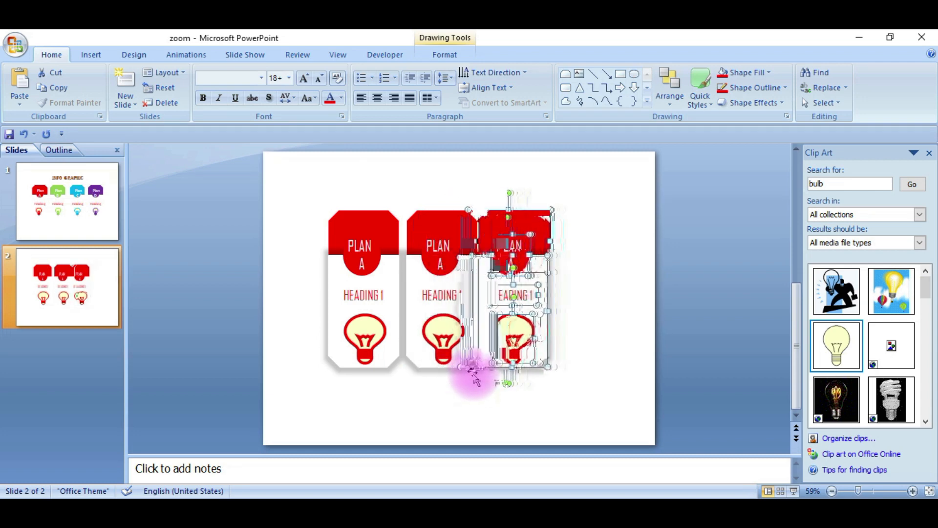
click(489, 332)
- Duplicate the third card and place the copy on its right as the fourth card in the row
mouse_move(486, 196)
mouse_down()
mouse_move(579, 374)
mouse_move(572, 386)
mouse_up()
key(ctrl+d)
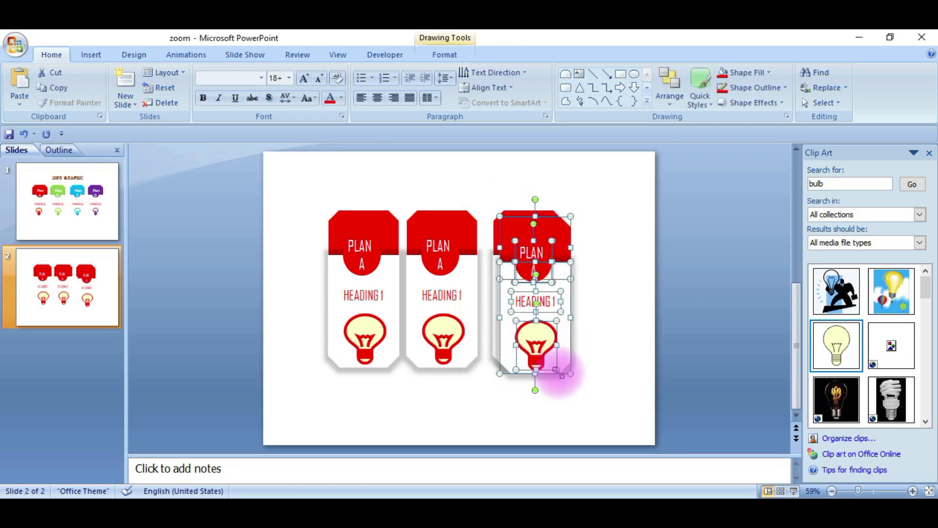
drag(557, 371, 643, 373)
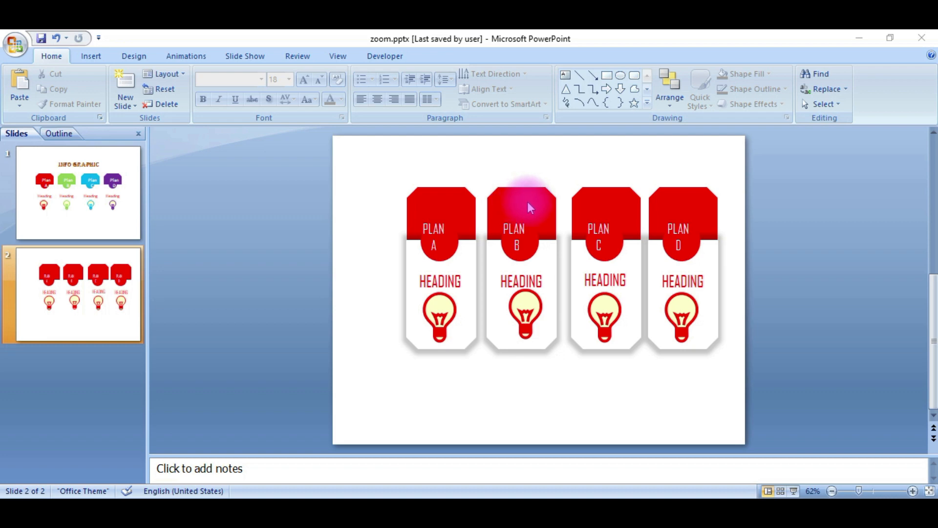
- Fill the PLAN B card's snipped header shape and circle with standard light green
click(540, 228)
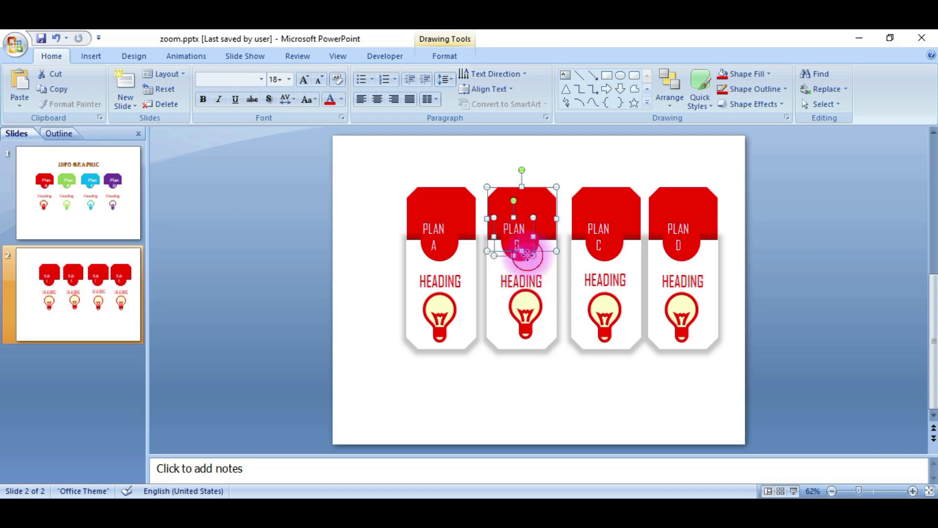
click(520, 253)
shift+click(537, 198)
click(427, 57)
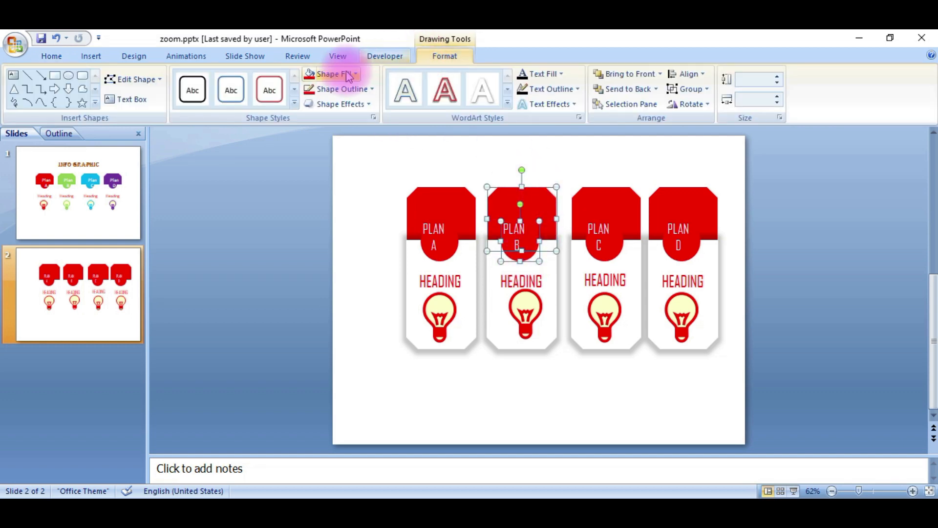
click(338, 73)
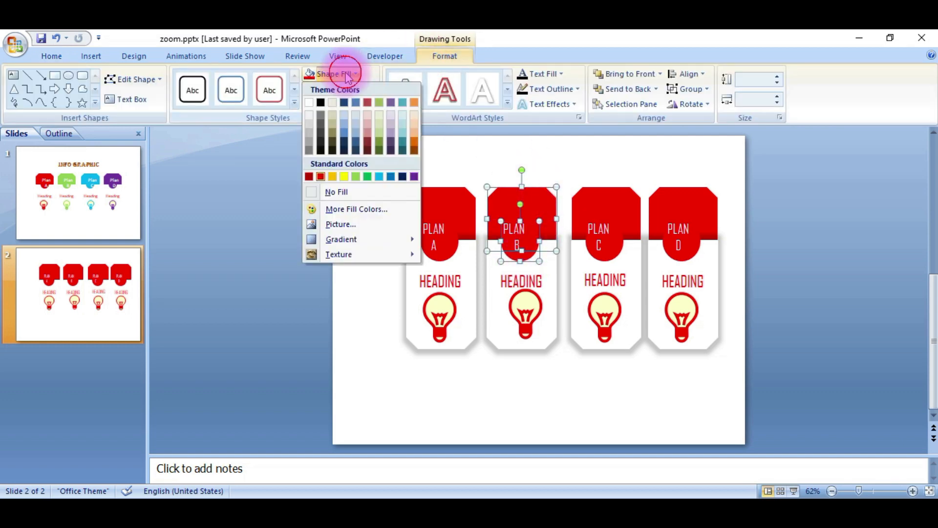
click(357, 177)
- Fill the PLAN C card's snipped header shape and circle with standard light blue
click(587, 206)
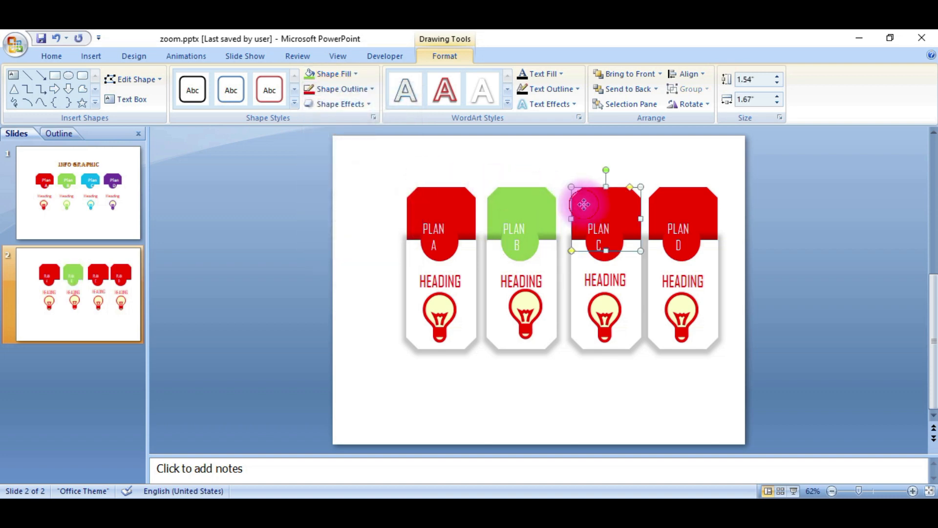
shift+click(614, 254)
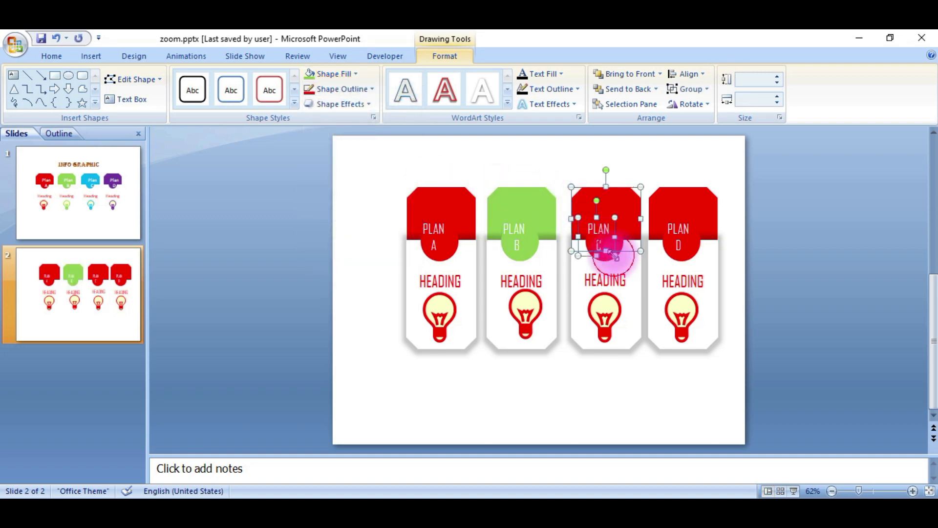
shift+click(619, 252)
click(620, 246)
click(623, 197)
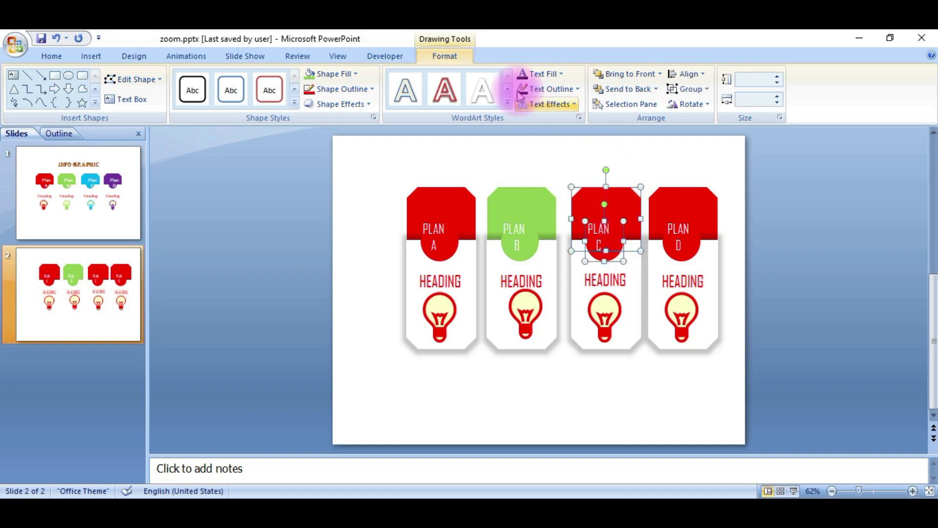
click(335, 73)
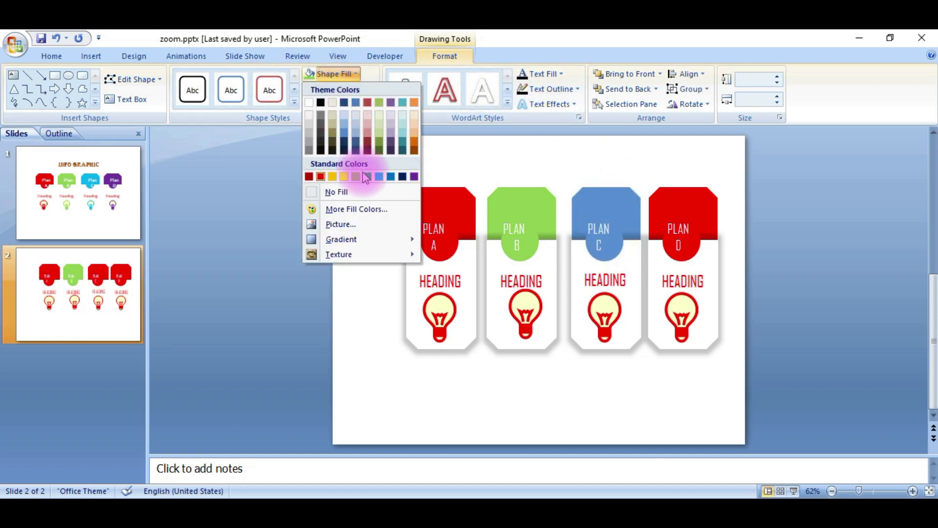
click(379, 176)
- Fill the PLAN D card's snipped header shape and circle with standard purple
click(682, 197)
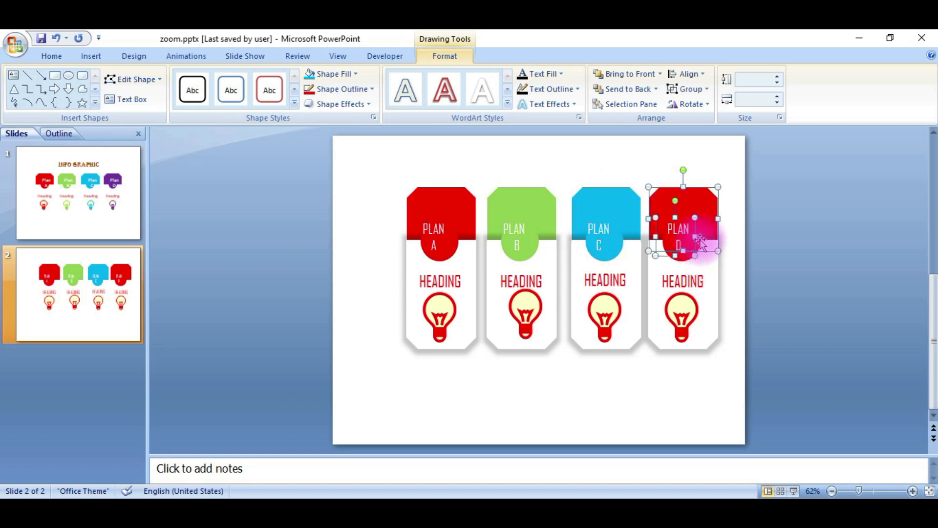
click(696, 245)
shift+click(703, 197)
click(350, 73)
click(414, 176)
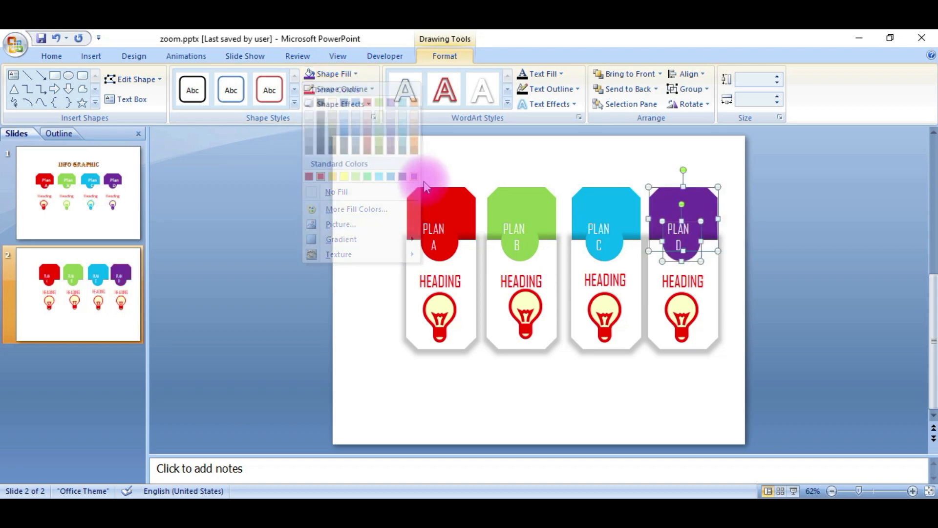
- Outline the PLAN B card's light bulb in standard light green and the PLAN C card's bulb in standard light blue
click(517, 326)
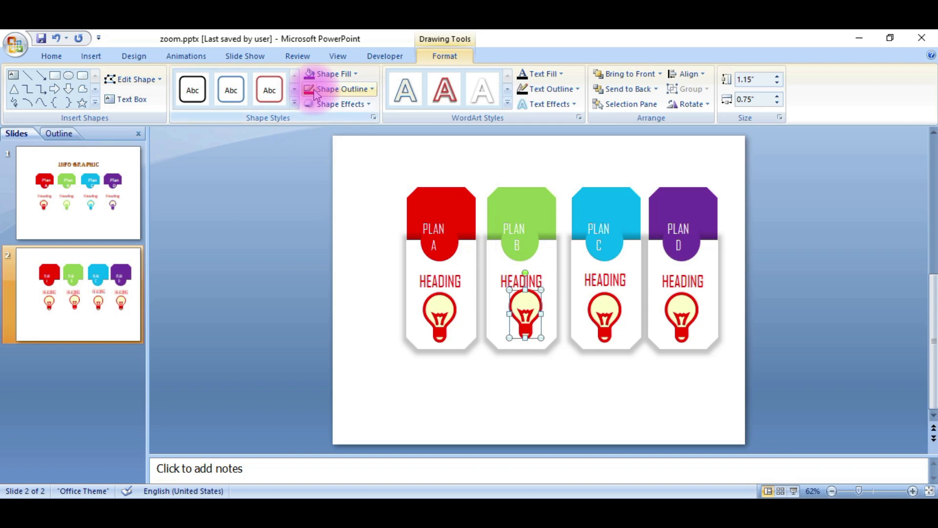
click(372, 89)
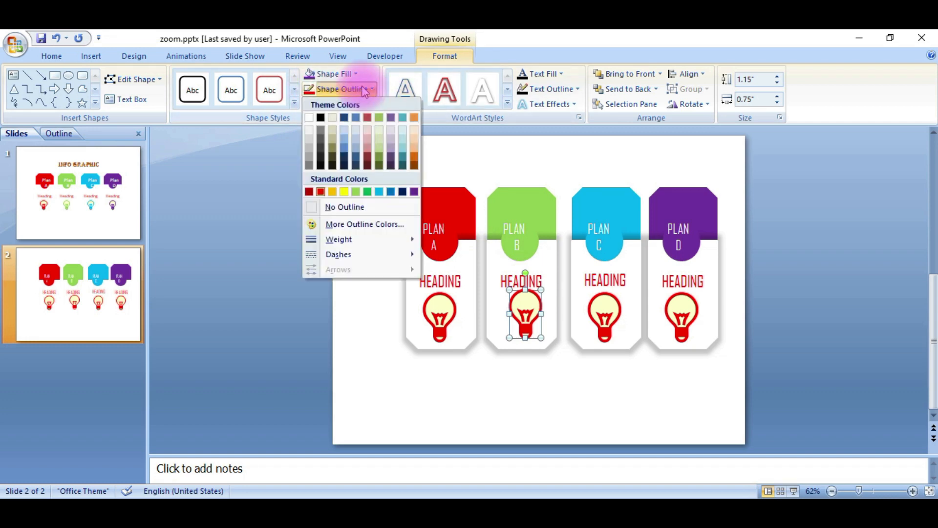
click(360, 192)
click(607, 331)
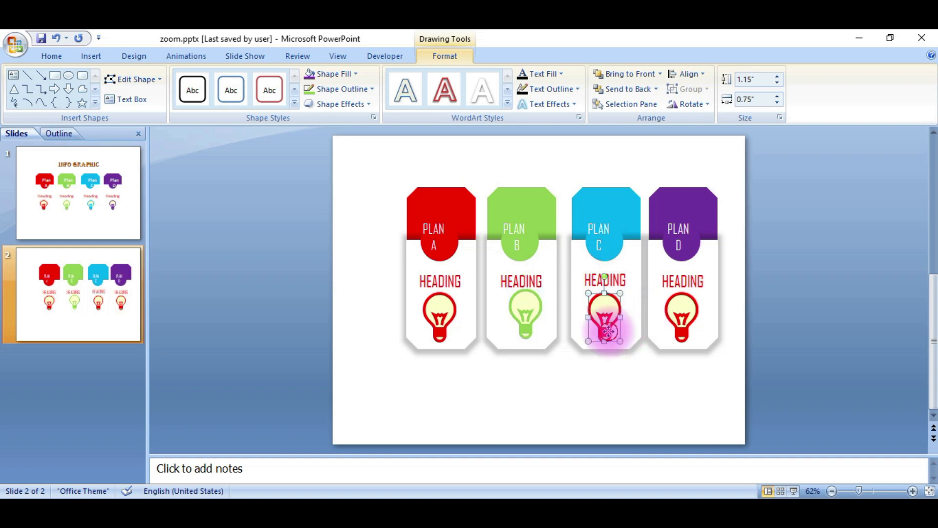
click(352, 89)
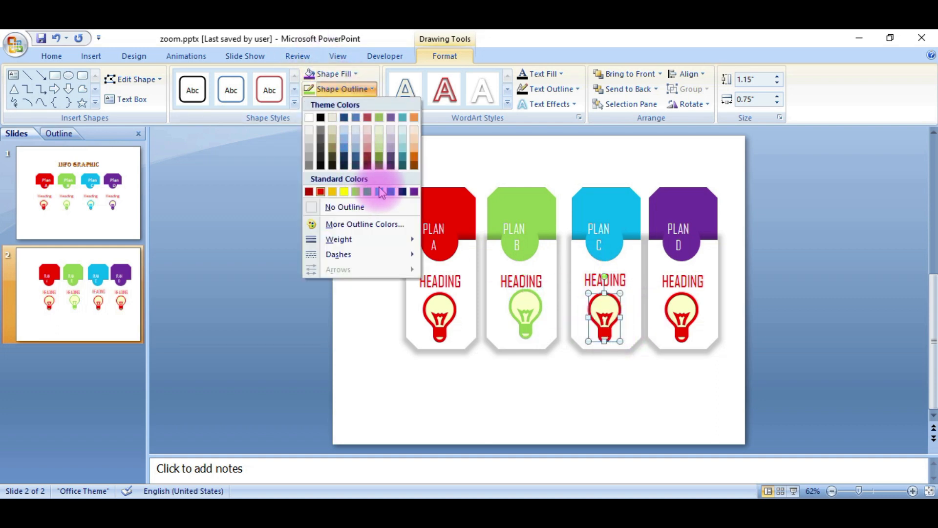
click(381, 191)
- Outline the PLAN D card's light bulb in standard purple
click(681, 314)
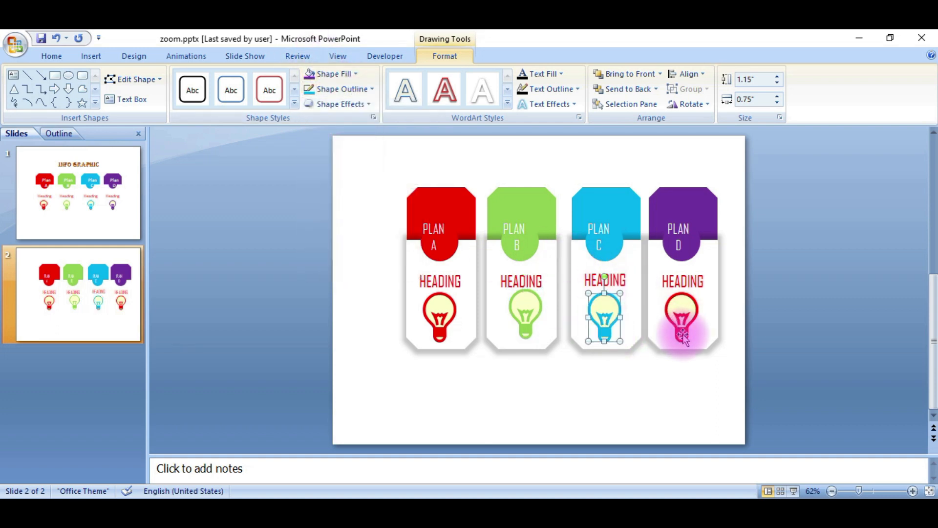
click(345, 89)
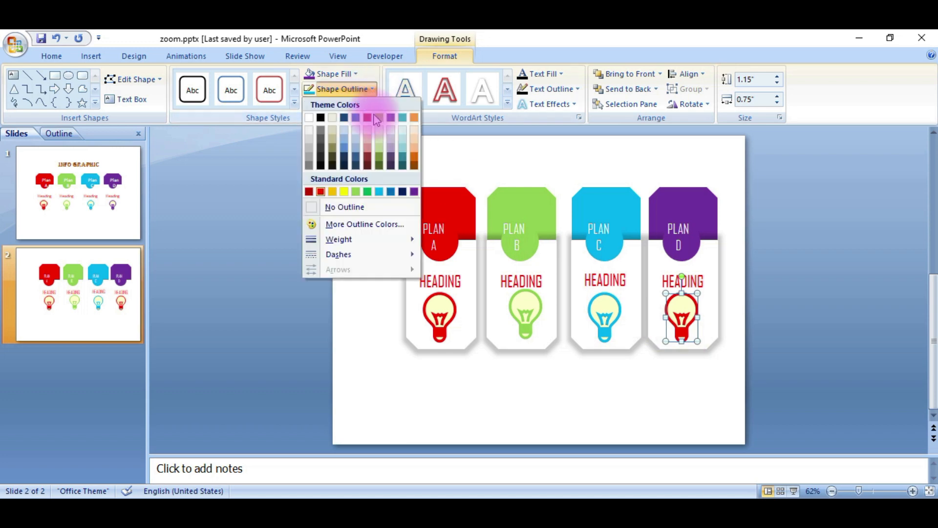
click(415, 192)
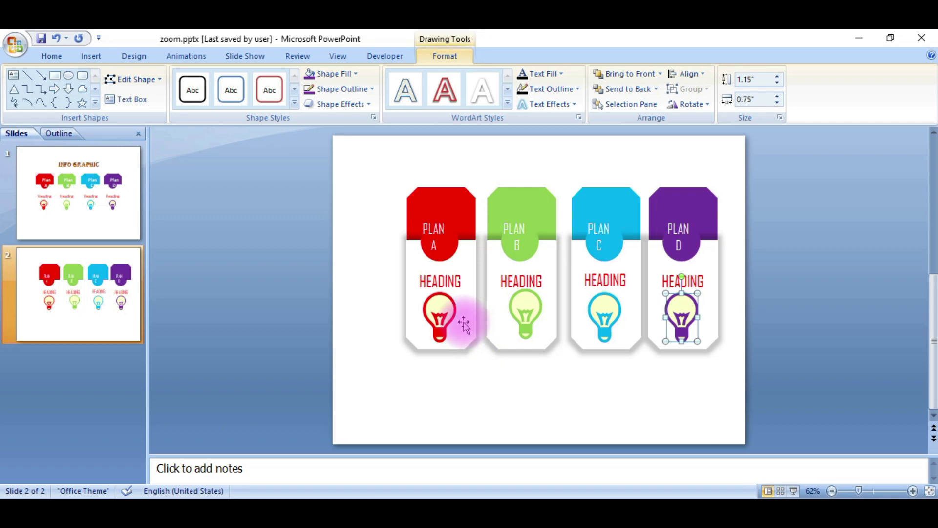
- Group the PLAN A card's red circle with its white lower body shape
click(454, 250)
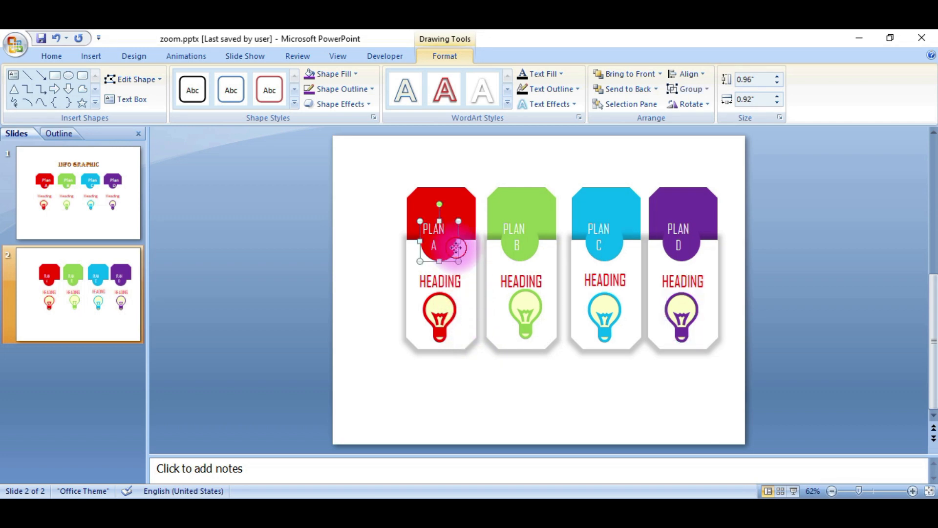
shift+click(471, 313)
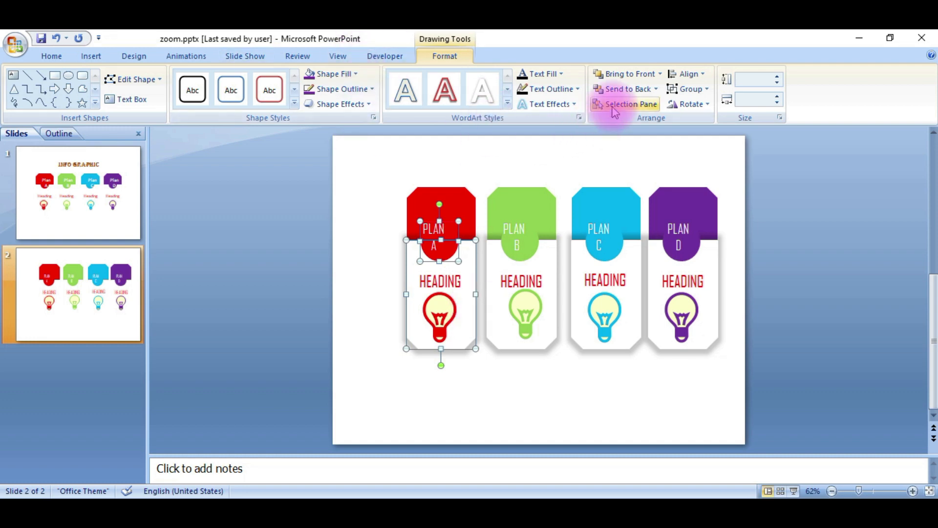
click(689, 89)
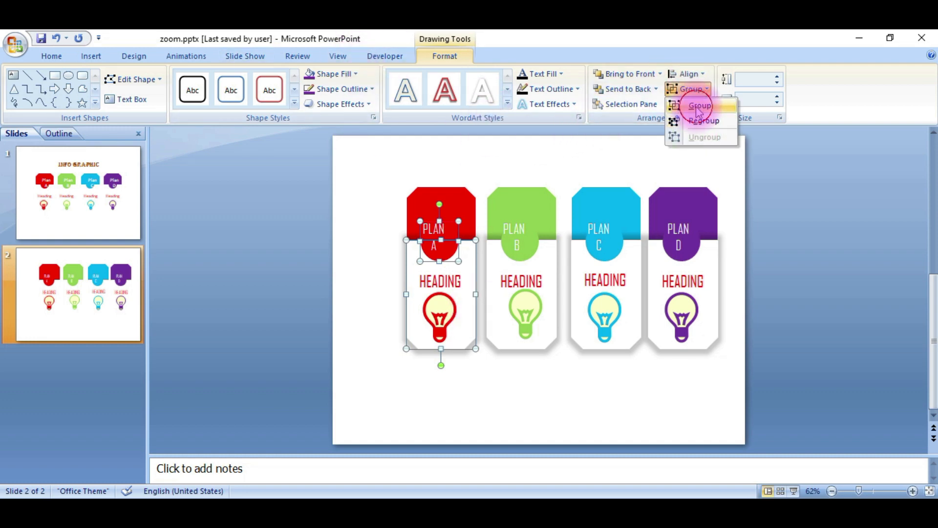
click(697, 107)
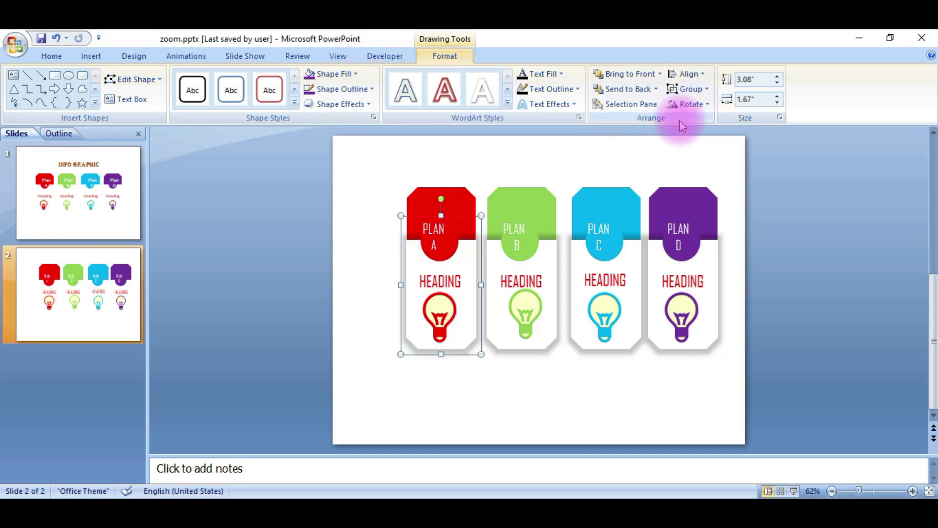
- Group the PLAN B card's green circle with its white lower body shape
click(533, 251)
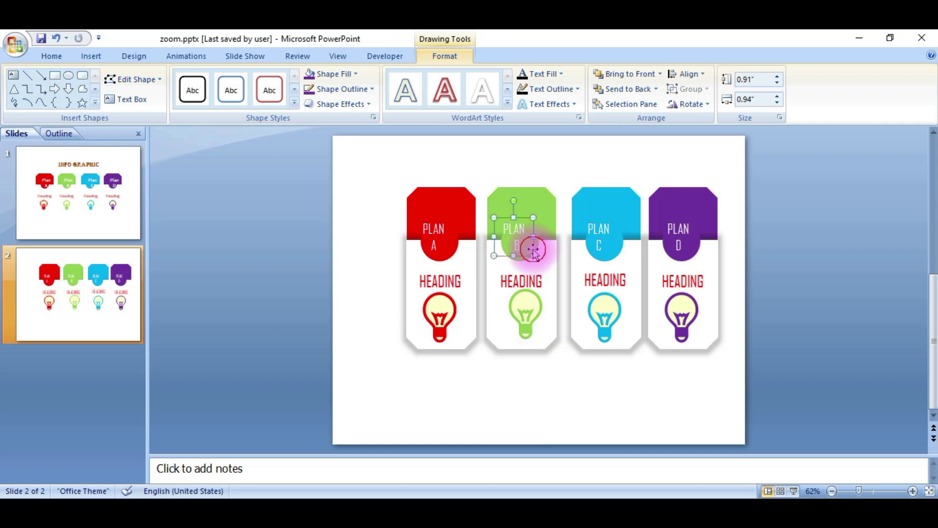
shift+click(558, 303)
click(697, 88)
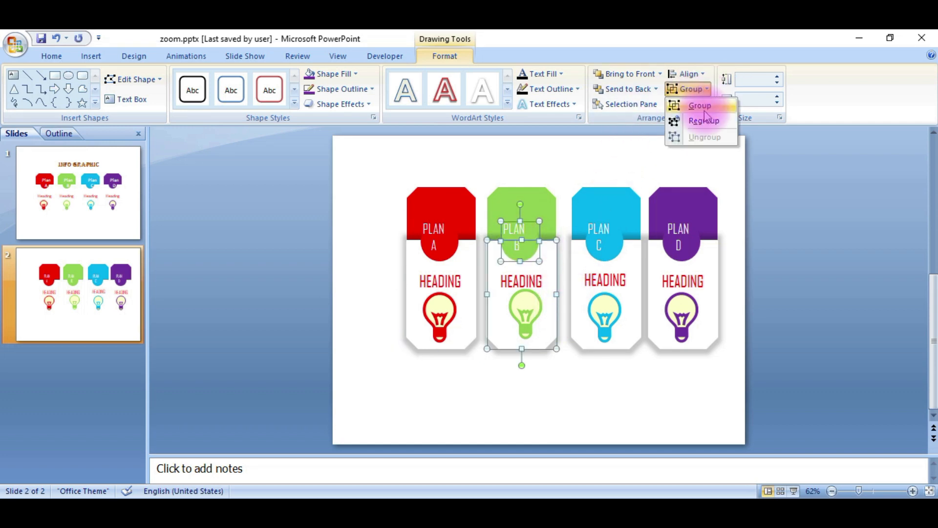
click(704, 107)
- Group the PLAN C card's blue circle with its white lower body shape
click(621, 253)
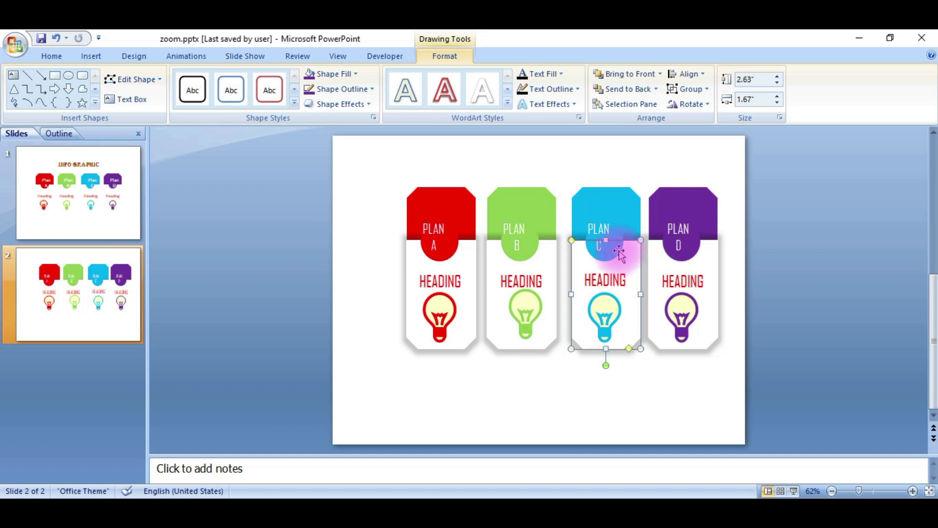
shift+click(618, 252)
click(696, 89)
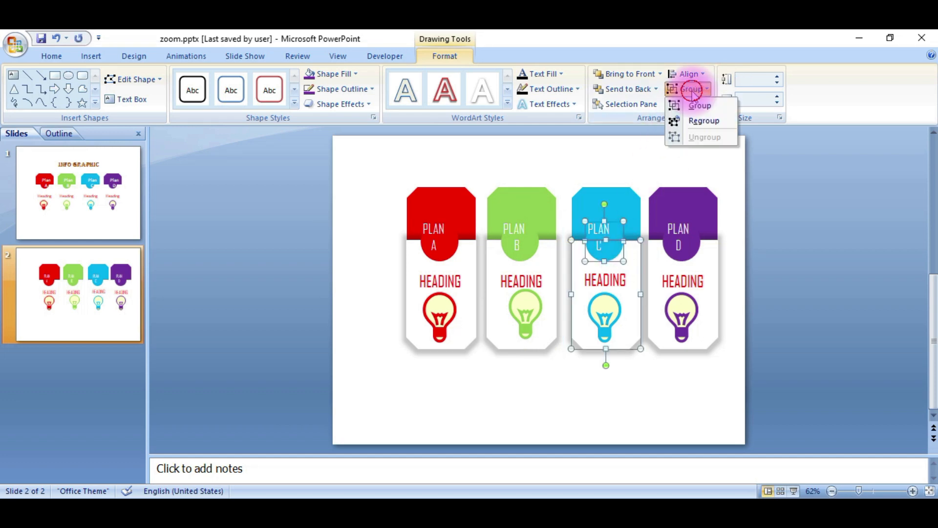
click(703, 107)
- Group the PLAN D card's purple circle with its white lower body shape
click(694, 254)
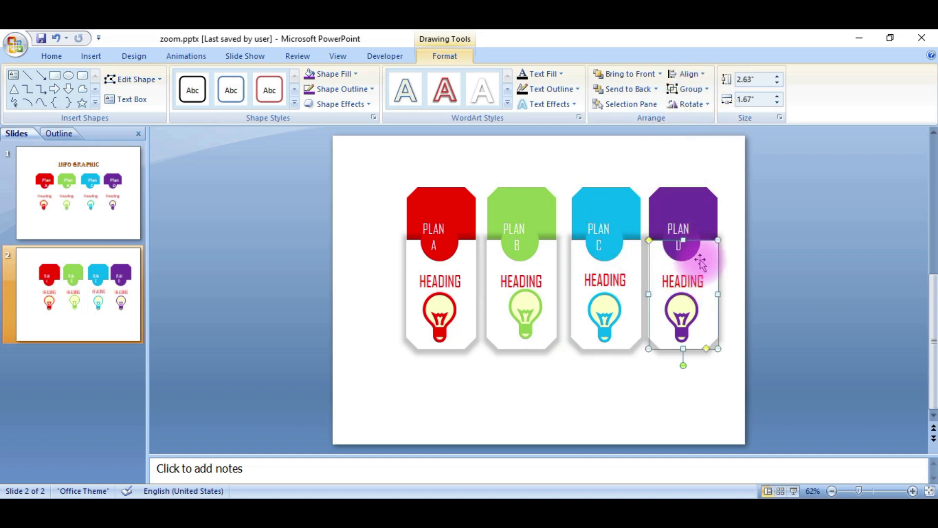
shift+click(697, 254)
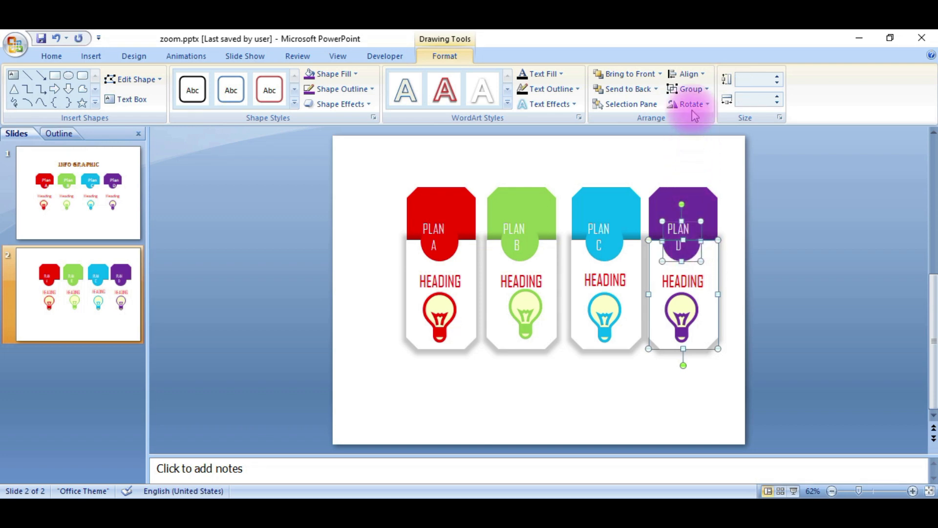
click(689, 89)
click(698, 106)
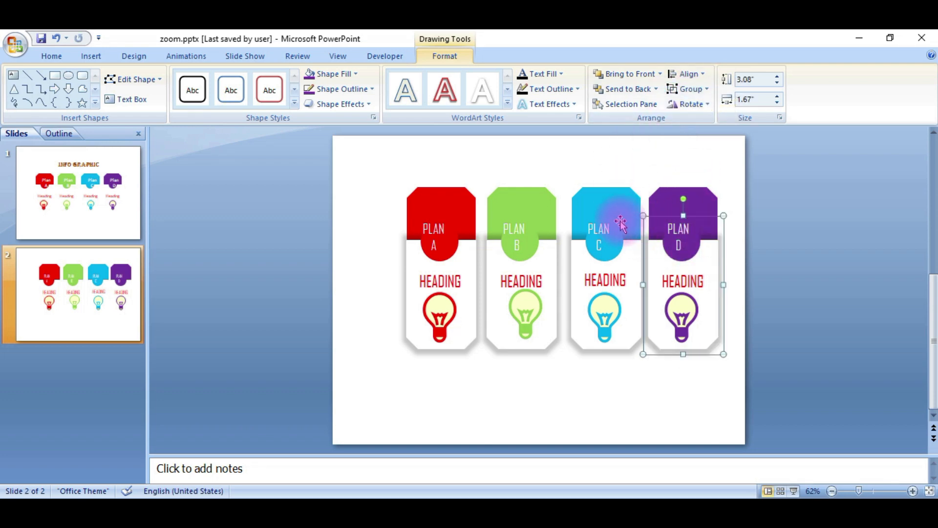
- Add a Fly In entrance as a custom animation to the PLAN A card's grouped circle and body
click(186, 56)
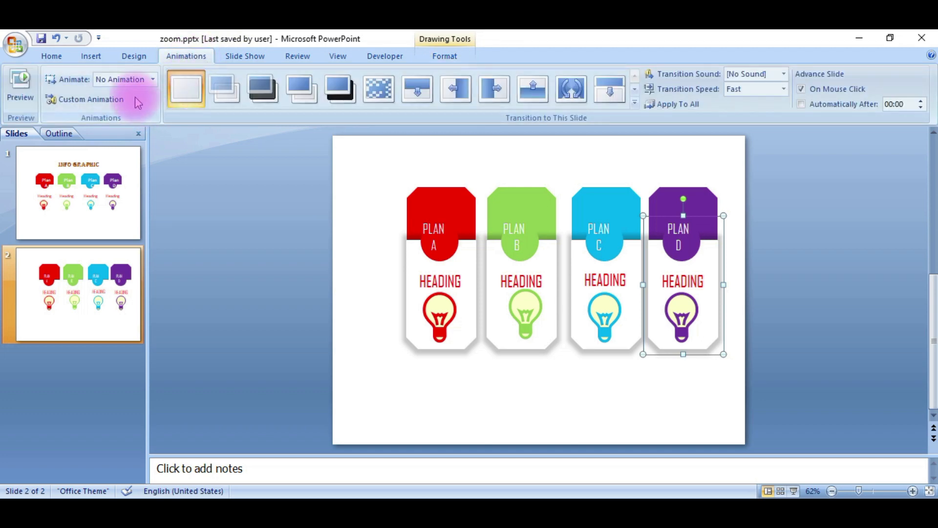
click(82, 96)
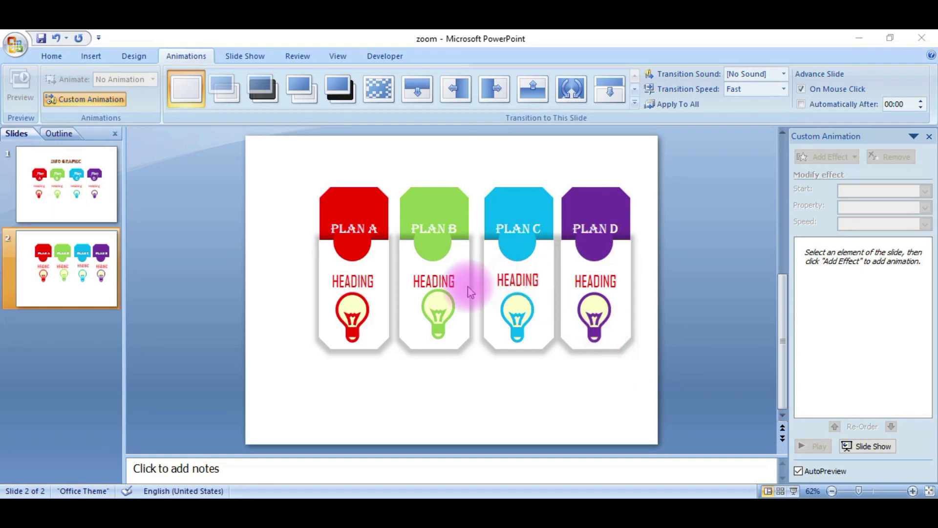
click(378, 298)
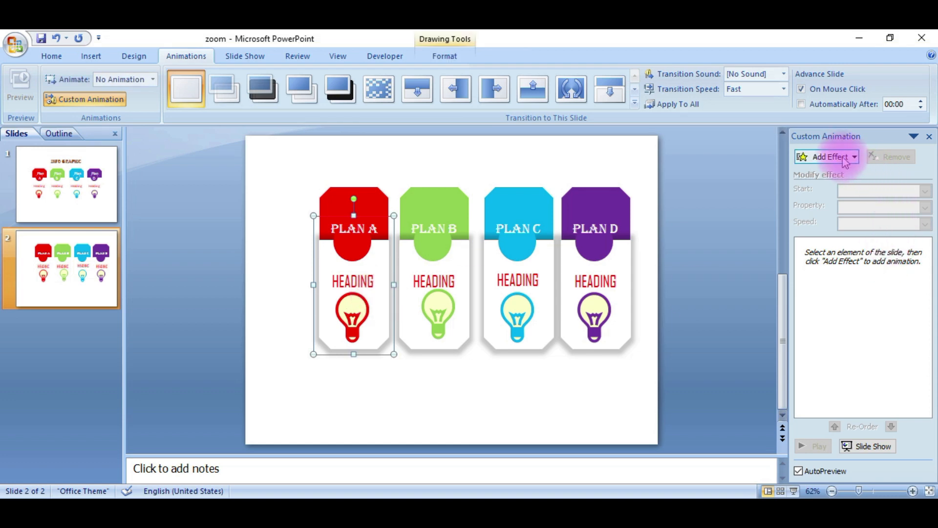
click(844, 160)
mouse_move(833, 175)
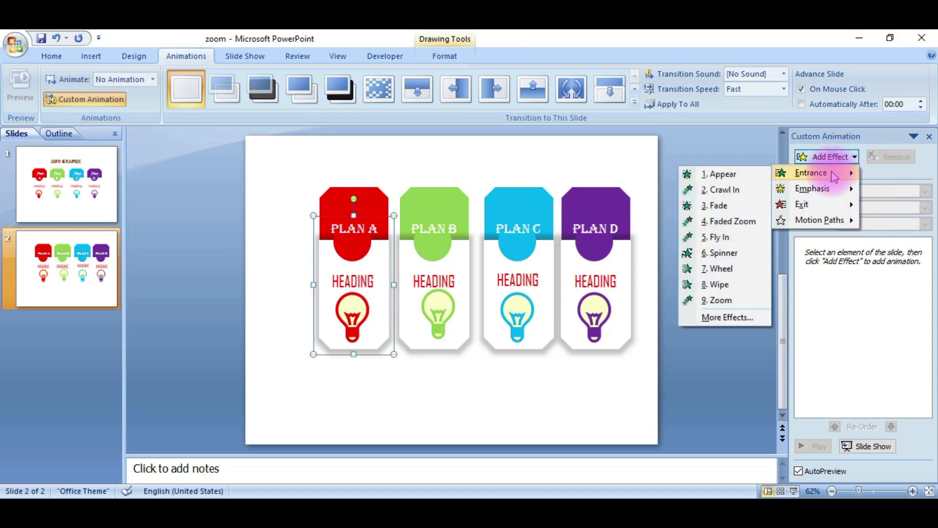
click(717, 236)
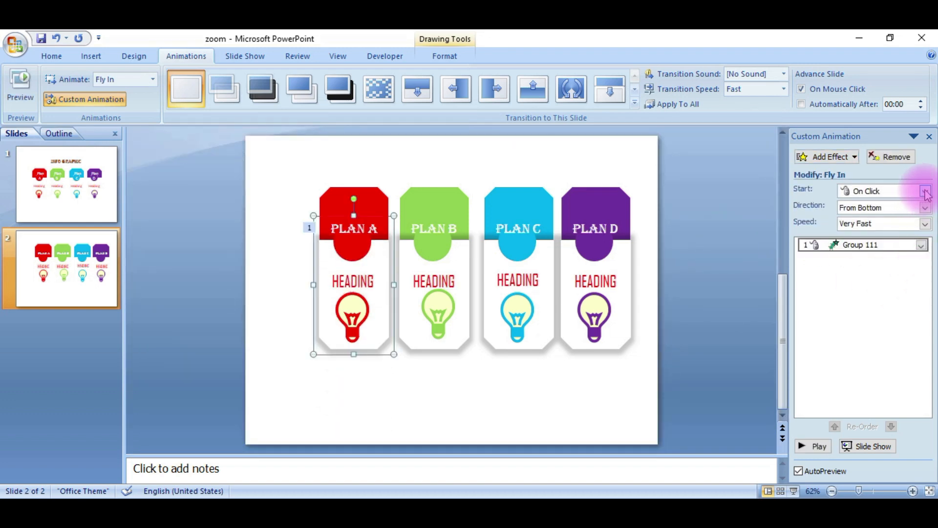
- Add a Fly In entrance to the PLAN A card's red snipped header shape and start it With Previous
click(375, 201)
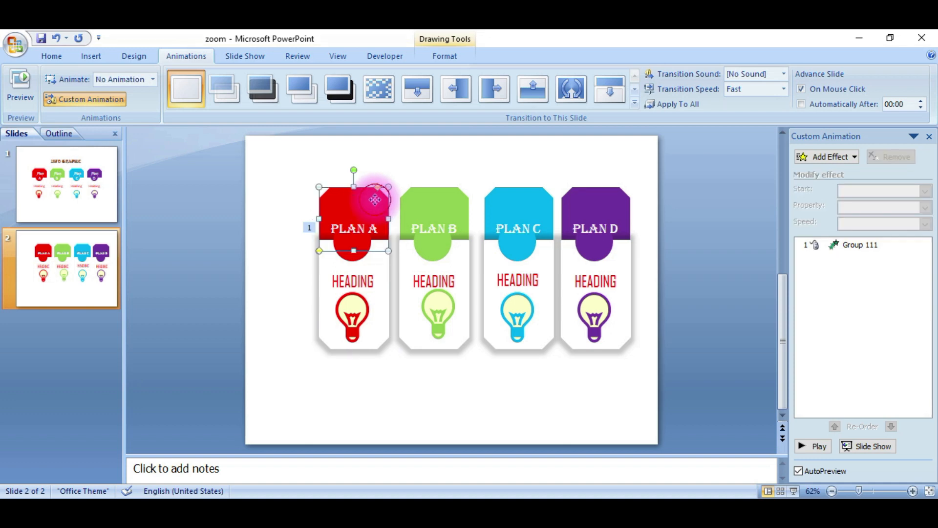
click(829, 156)
click(828, 173)
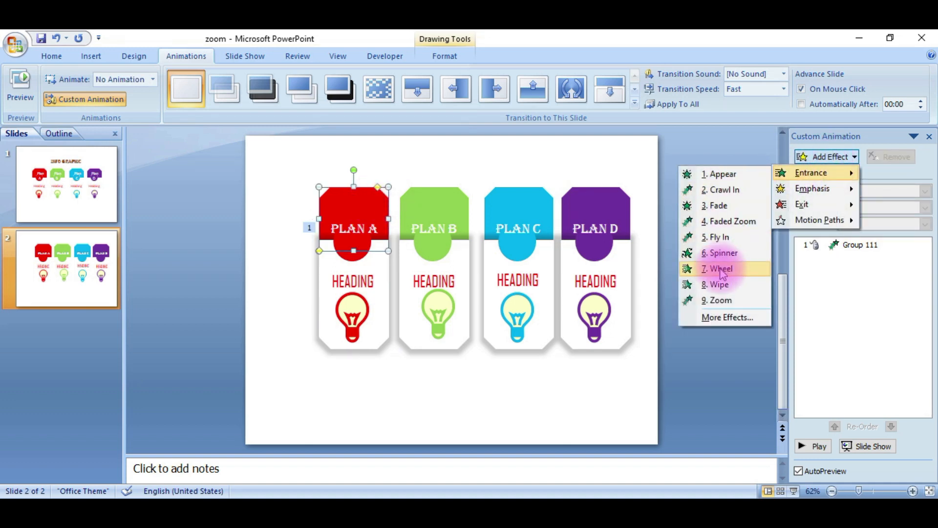
click(722, 236)
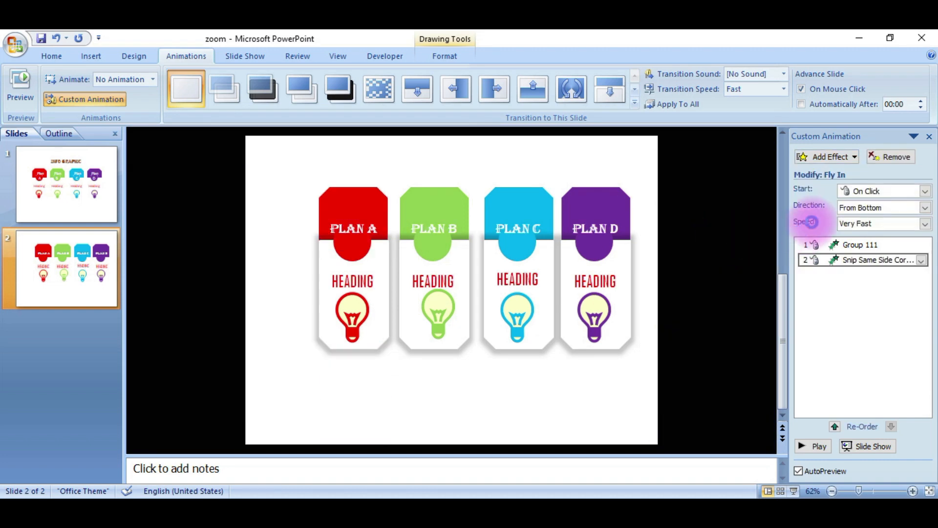
click(925, 191)
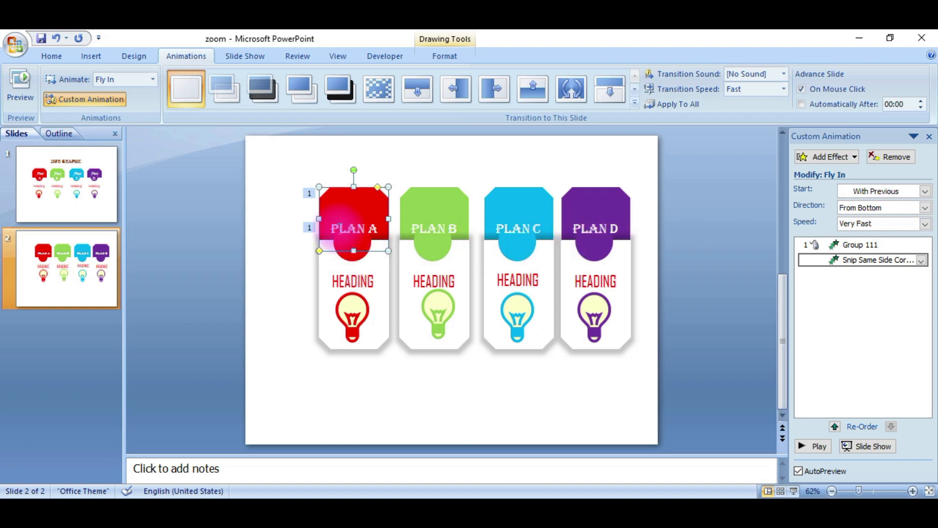
- Add a Zoom entrance to the PLAN A text box and start it After Previous
click(339, 222)
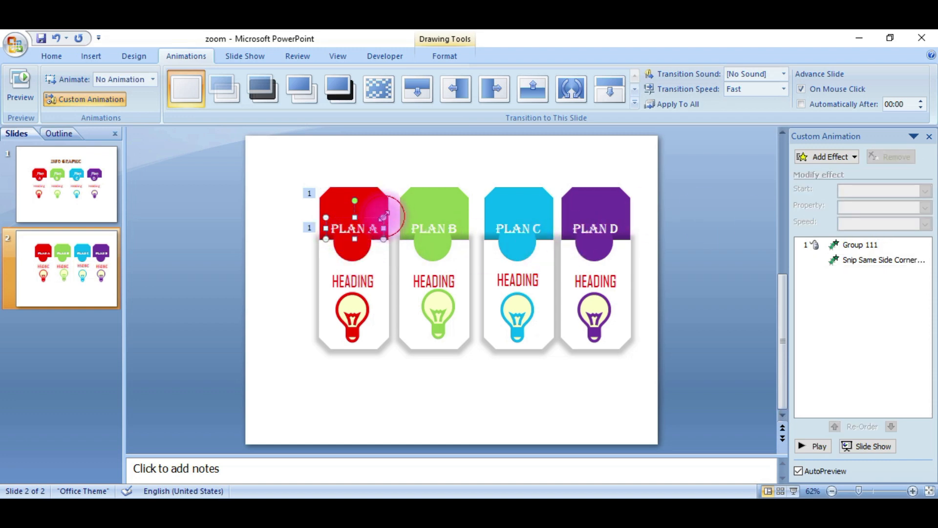
click(837, 157)
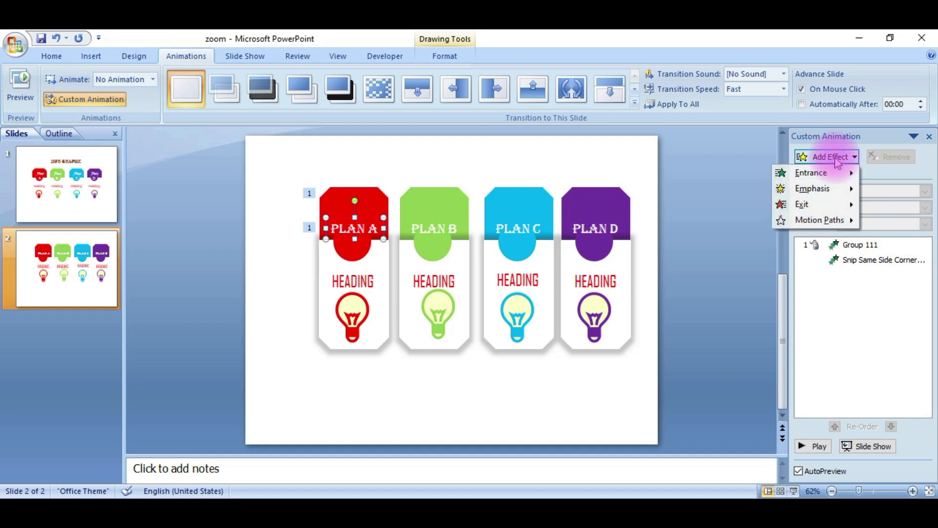
mouse_move(825, 181)
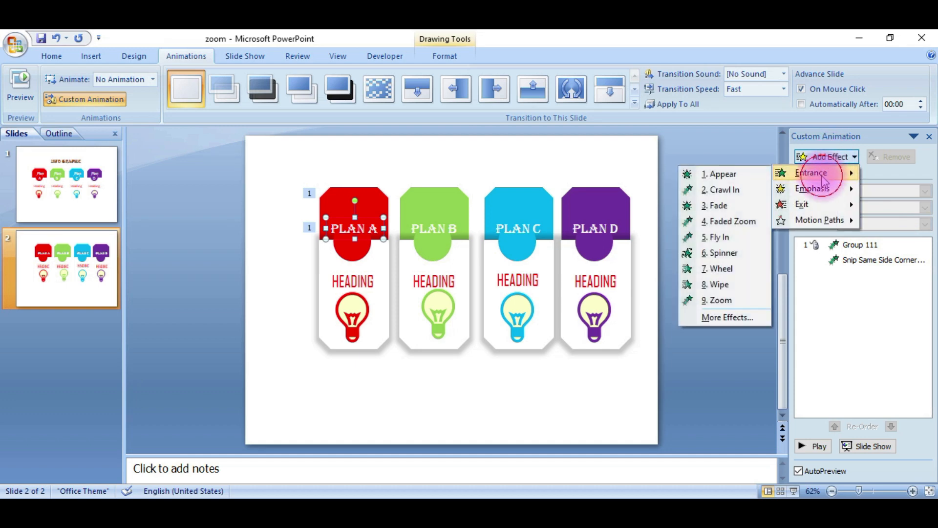
click(718, 300)
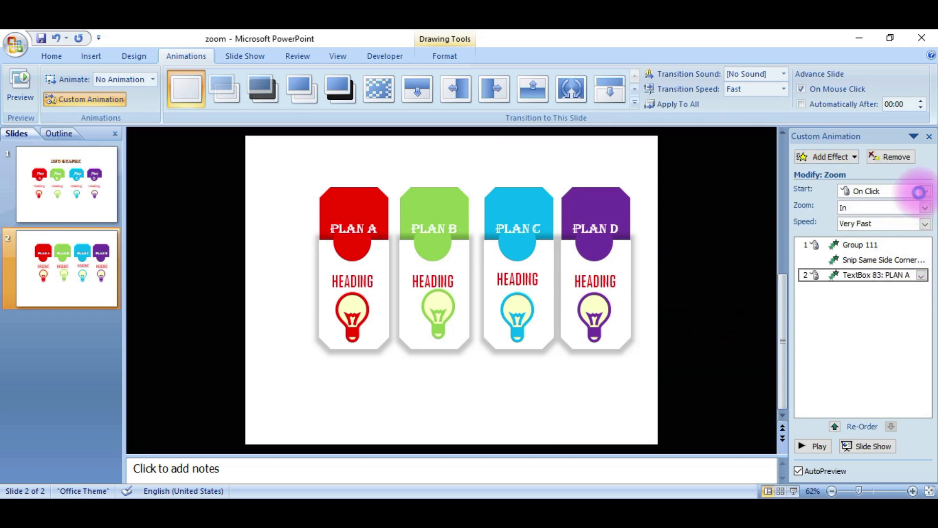
click(925, 192)
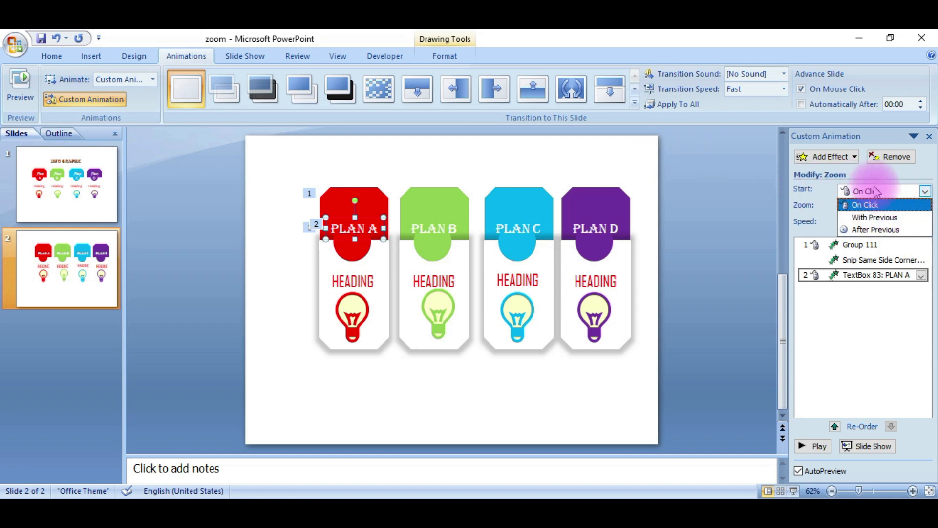
click(878, 231)
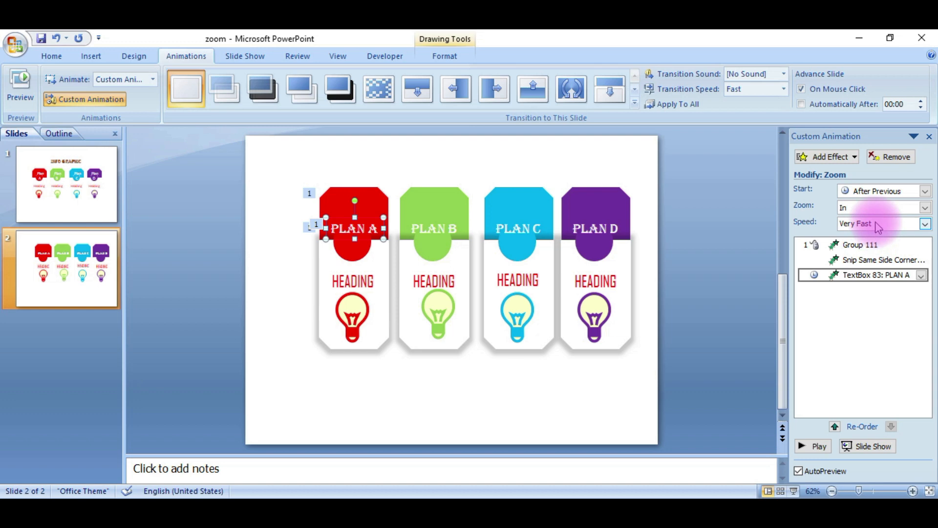
- Set the speed of the PLAN A text box's Zoom entrance to Fast
click(878, 227)
click(875, 261)
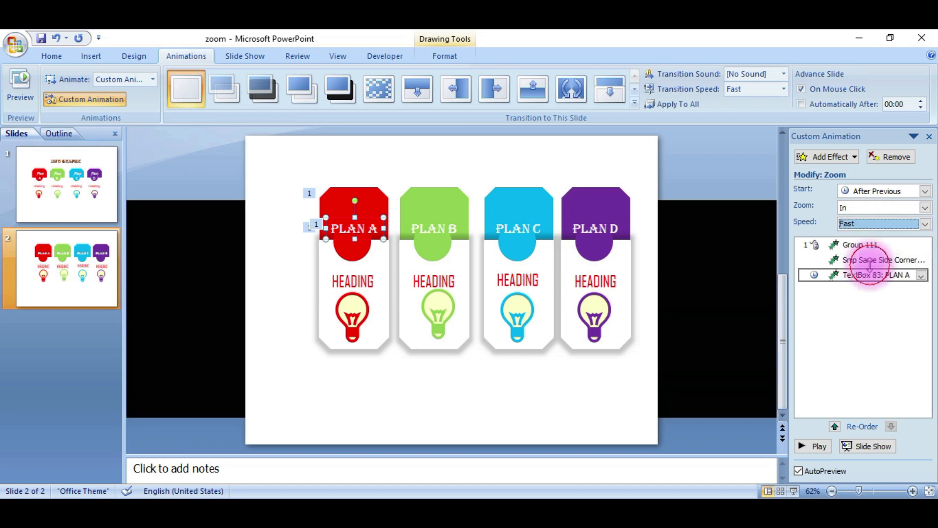
- Add a Zoom entrance to the PLAN A card's HEADING text, starting After Previous at Fast speed
click(354, 284)
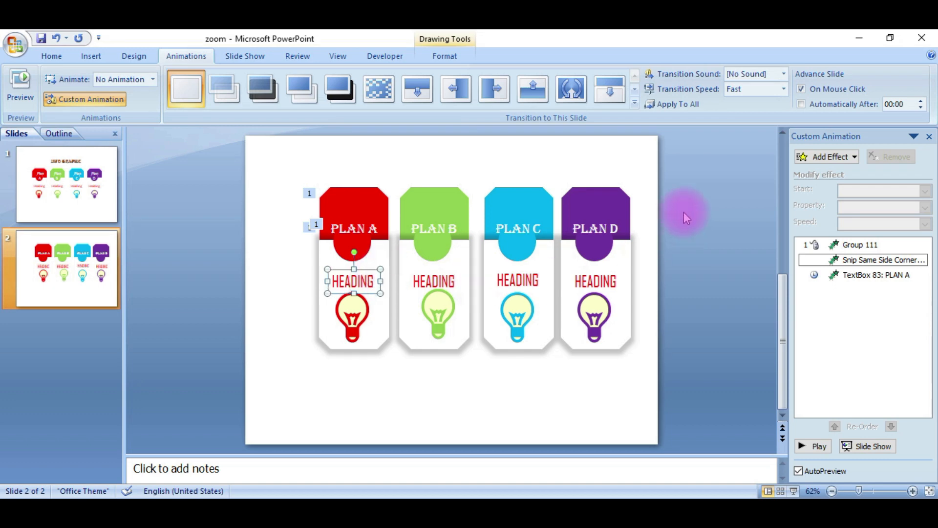
click(826, 156)
mouse_move(813, 173)
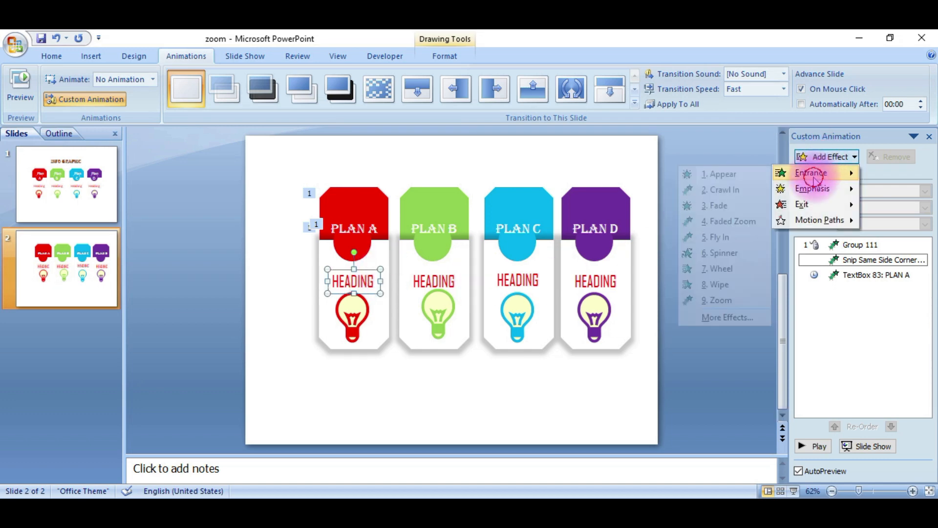
click(715, 300)
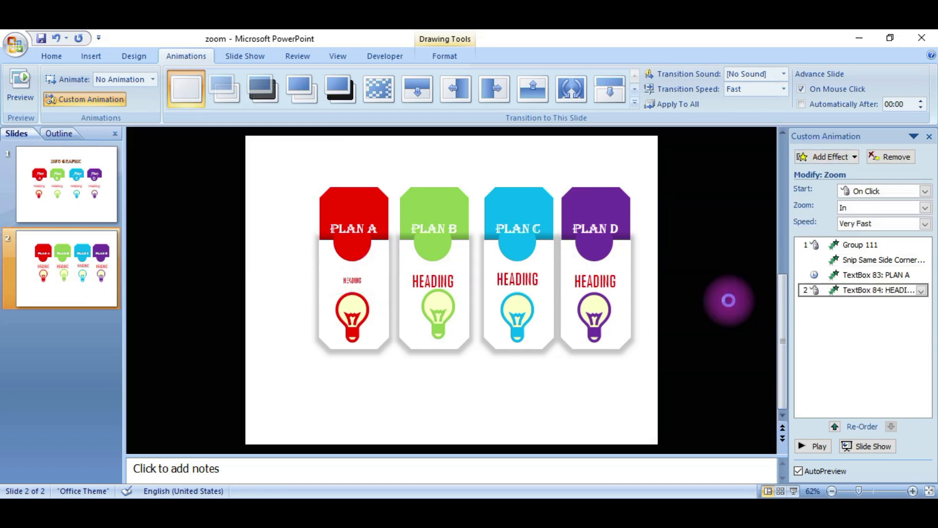
click(880, 195)
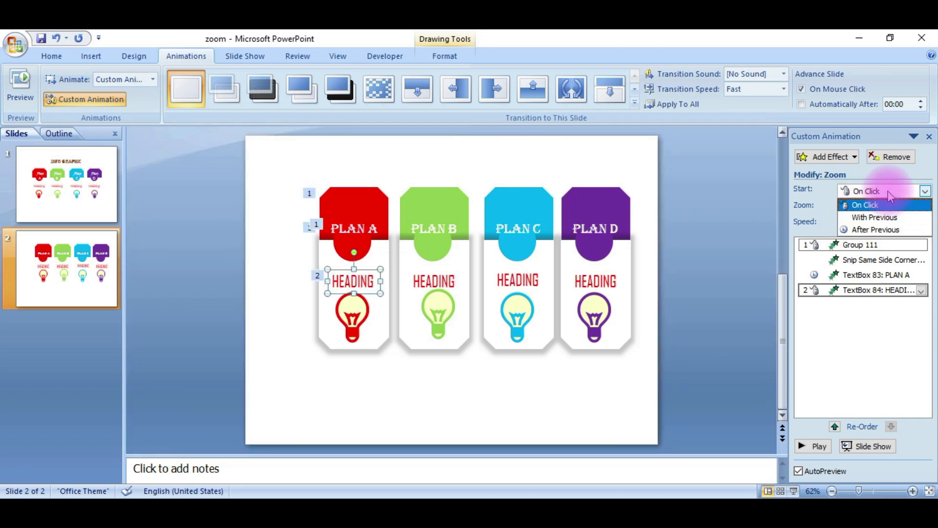
click(876, 229)
click(875, 224)
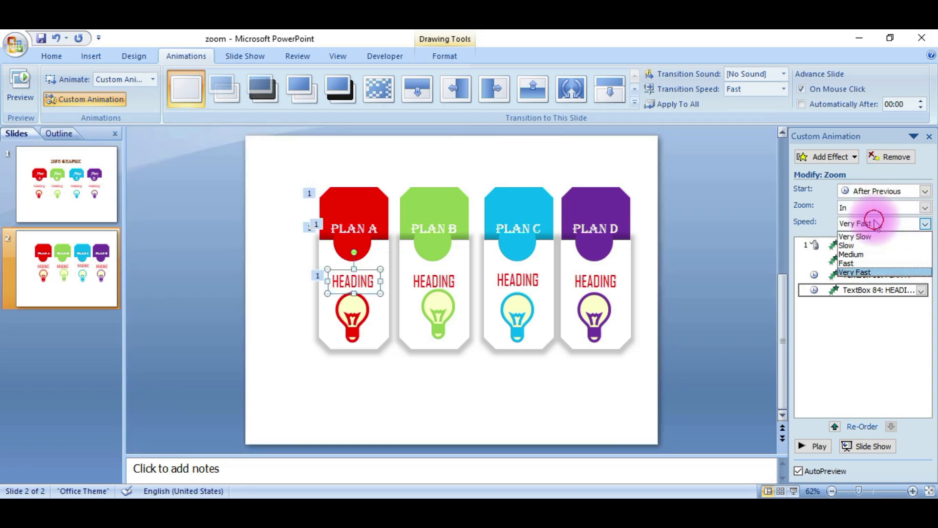
click(870, 265)
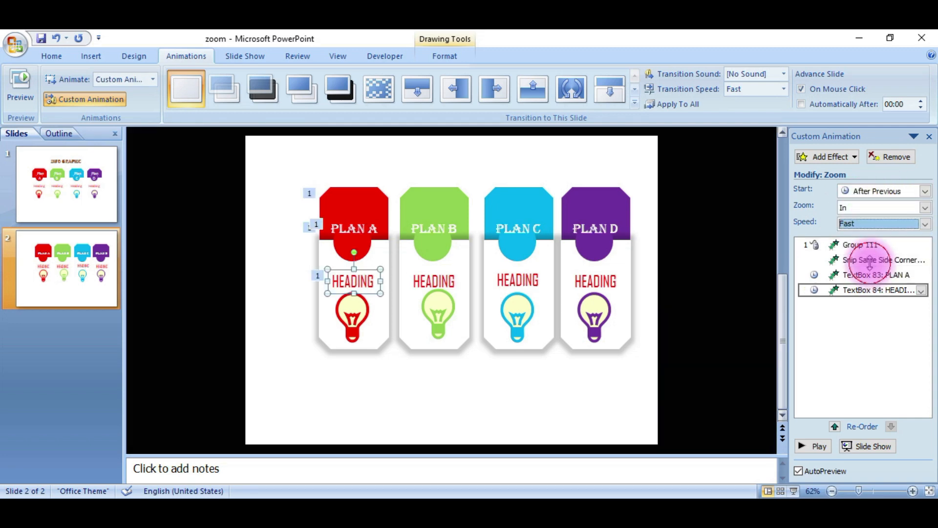
- Add a Zoom entrance to the PLAN A card's red light bulb, starting After Previous at Fast speed
click(348, 317)
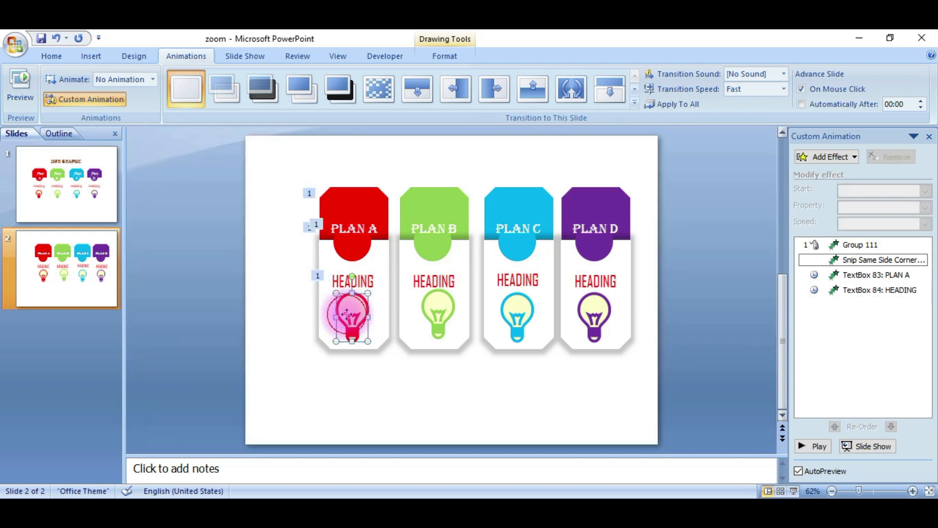
click(854, 157)
mouse_move(834, 173)
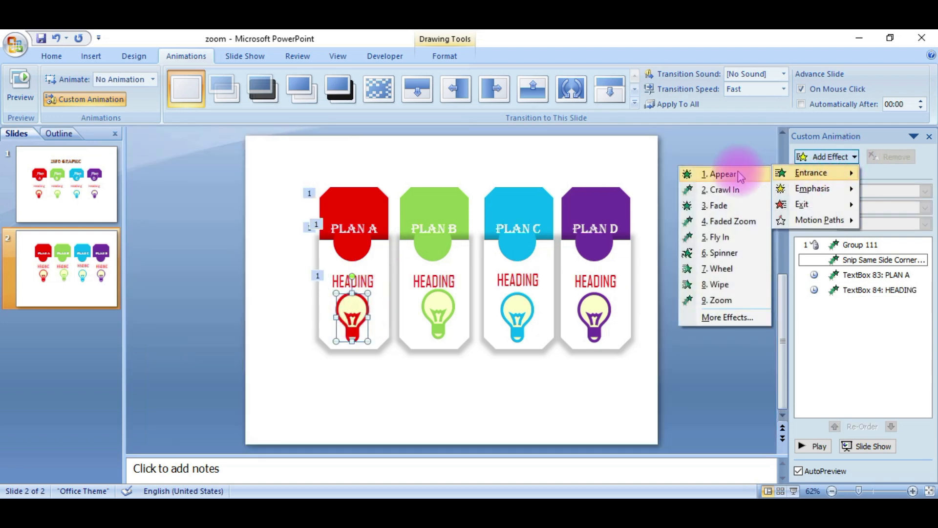
click(728, 299)
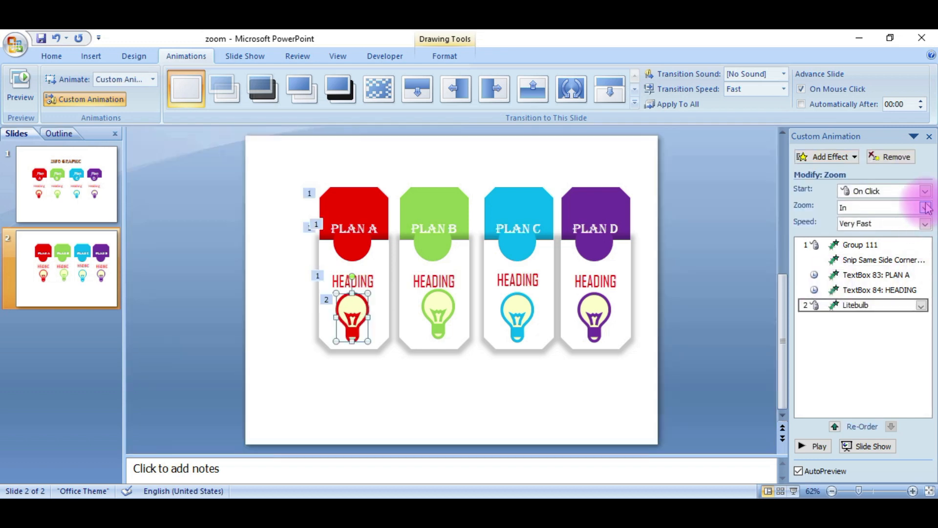
click(925, 191)
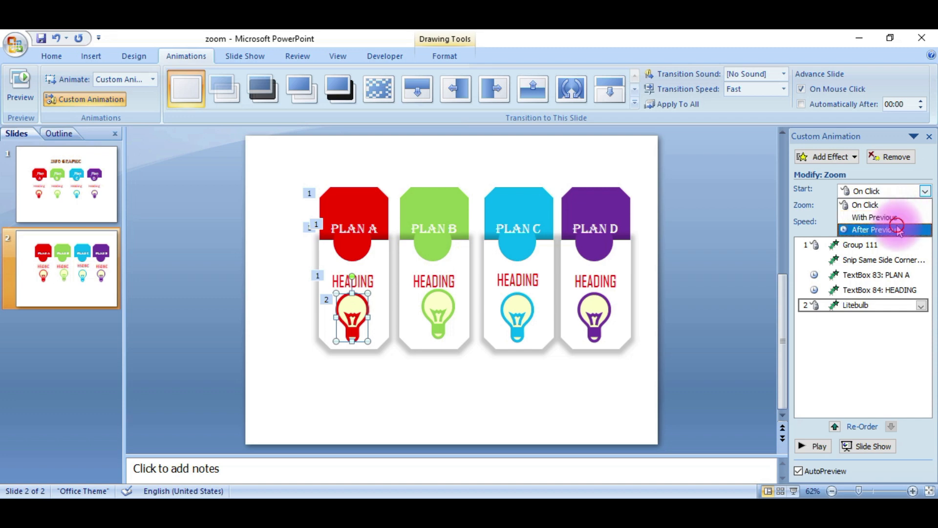
click(925, 223)
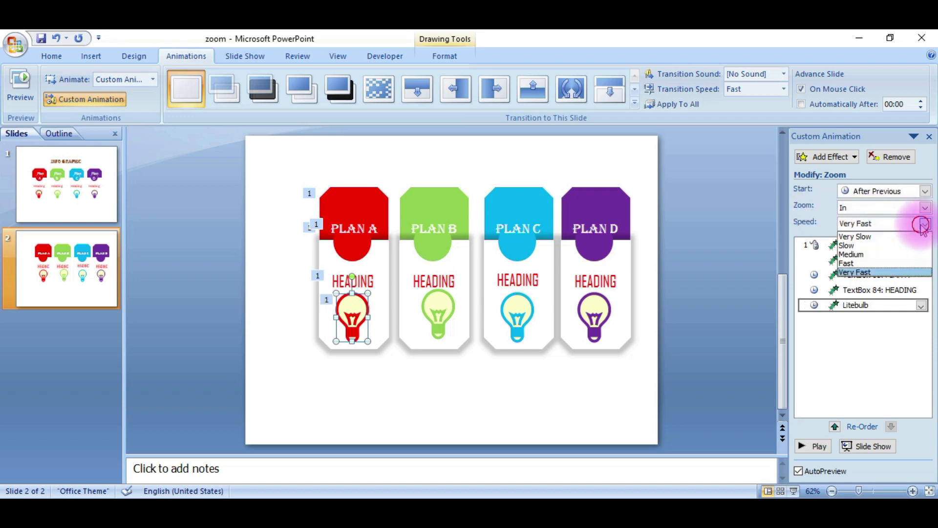
click(893, 263)
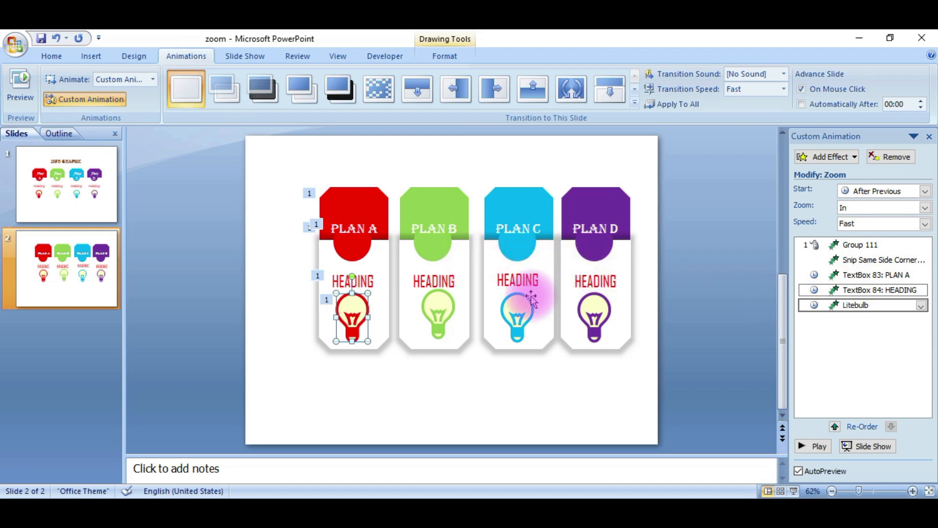
- Add a Fly In entrance to the PLAN B card's grouped circle and body and start it After Previous
click(456, 261)
click(854, 156)
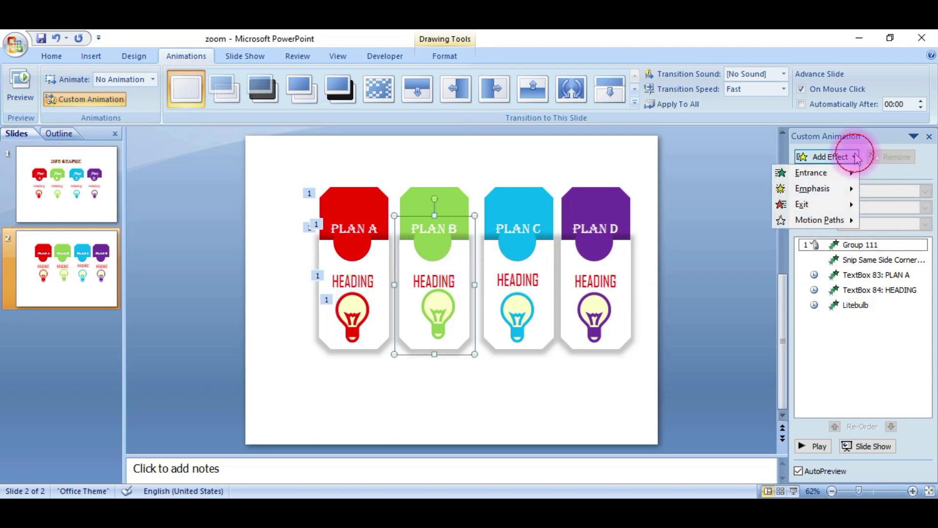
mouse_move(811, 172)
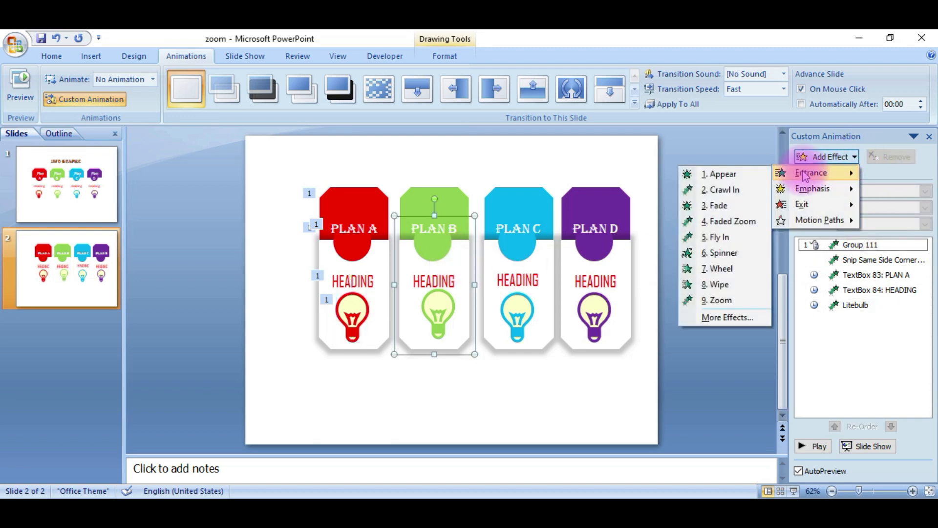
click(724, 238)
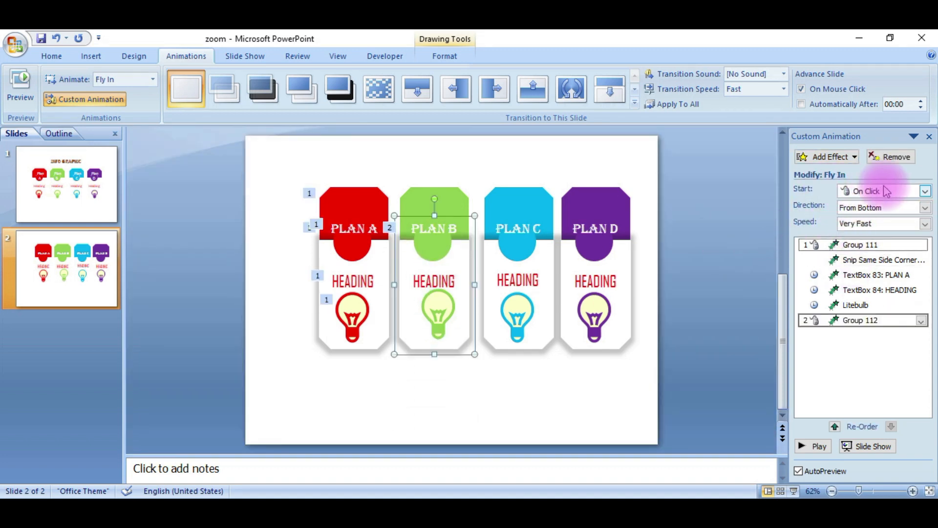
click(924, 191)
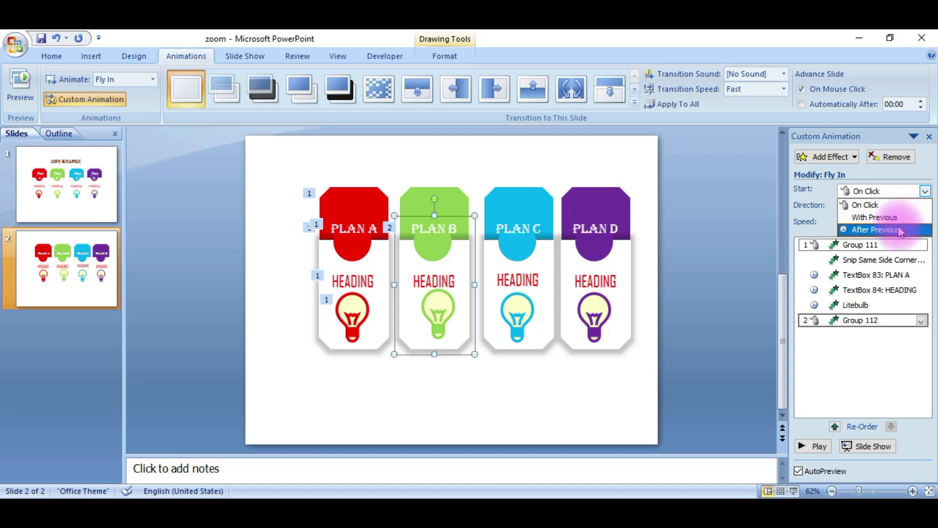
click(901, 230)
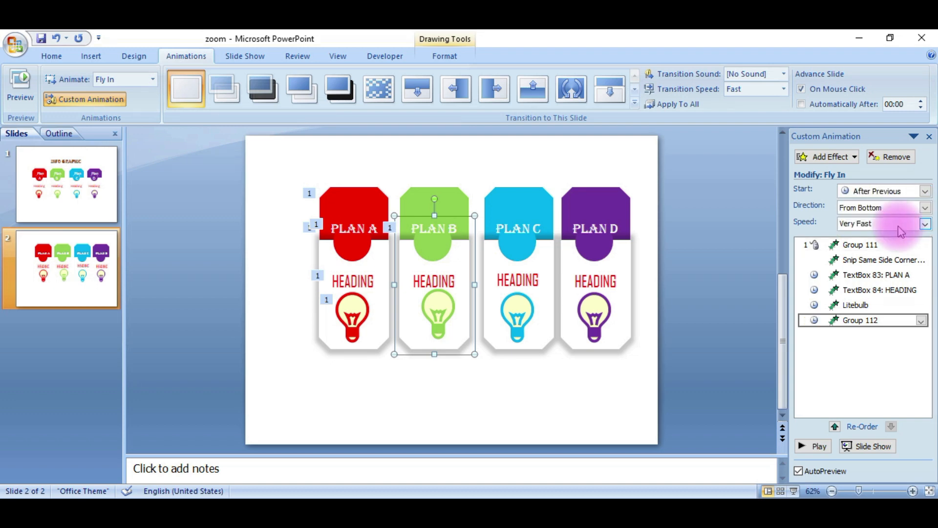
- Add a Fly In entrance to the PLAN B card's green snipped header shape and start it With Previous
click(453, 200)
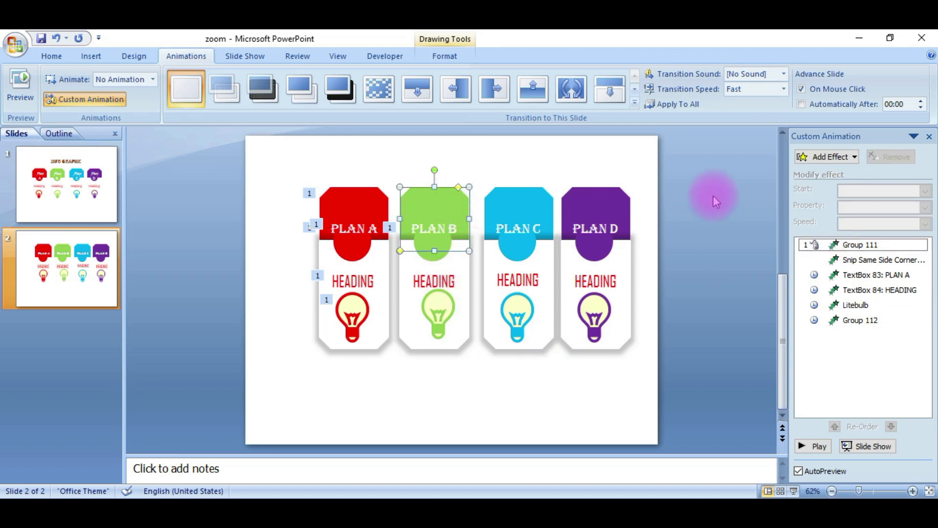
click(804, 157)
mouse_move(813, 172)
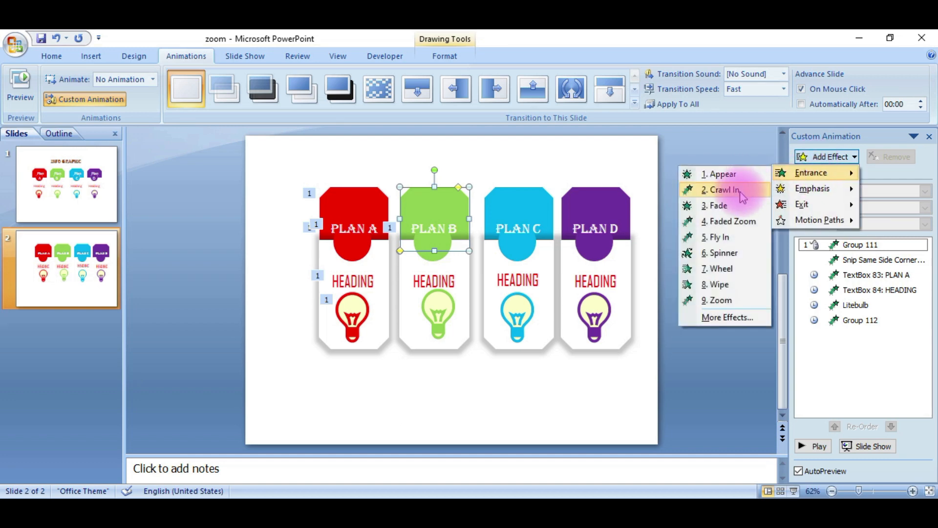
click(717, 238)
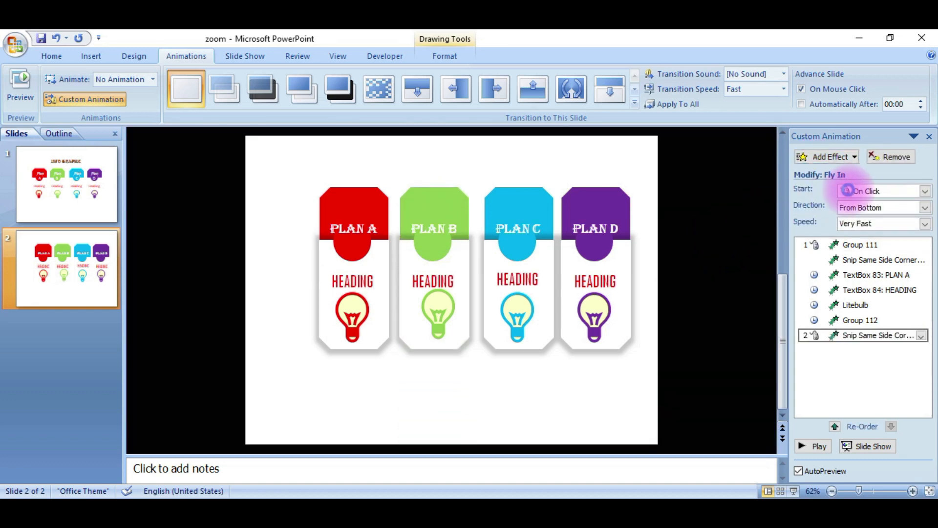
click(925, 192)
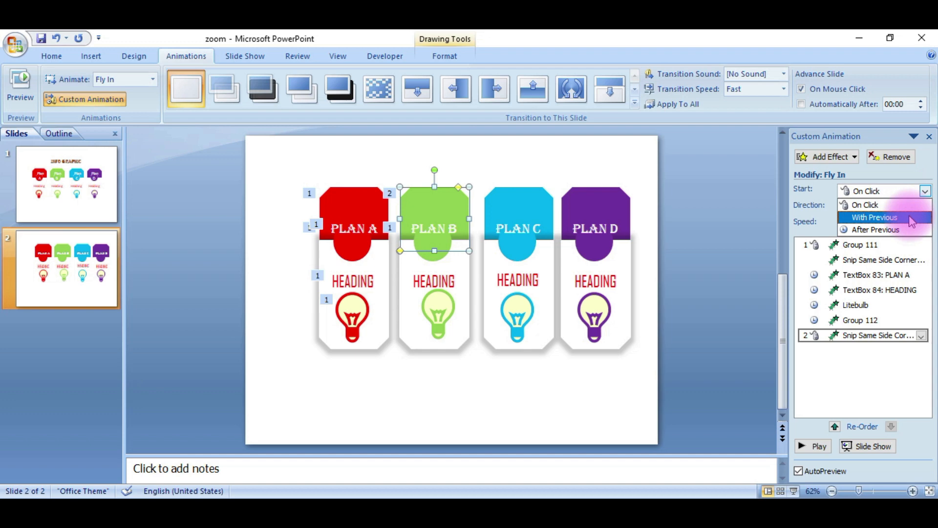
click(874, 215)
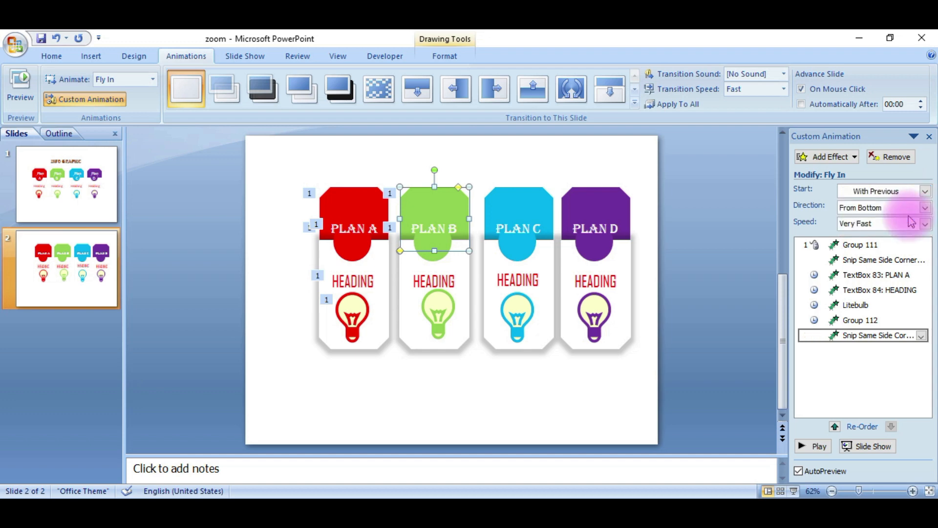
- Add a Zoom entrance to the PLAN B text box, starting After Previous at Fast speed
click(448, 235)
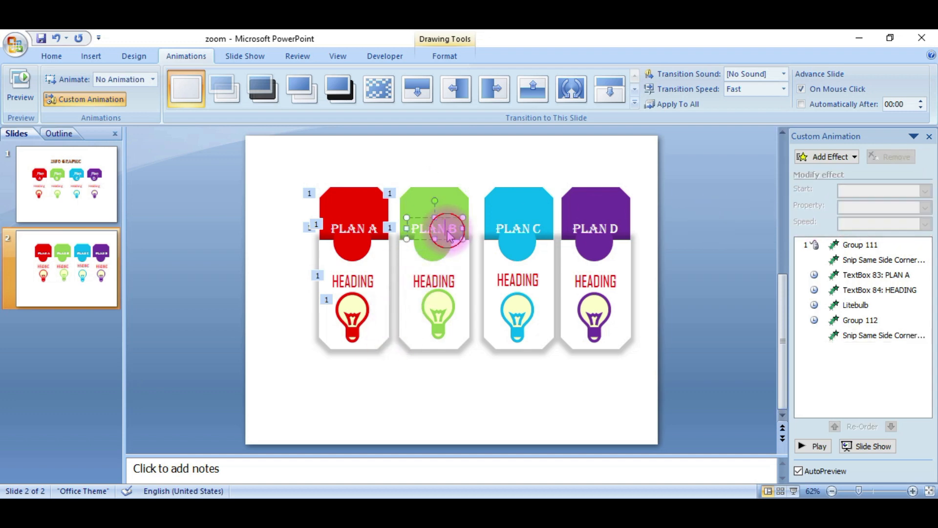
click(859, 157)
mouse_move(849, 172)
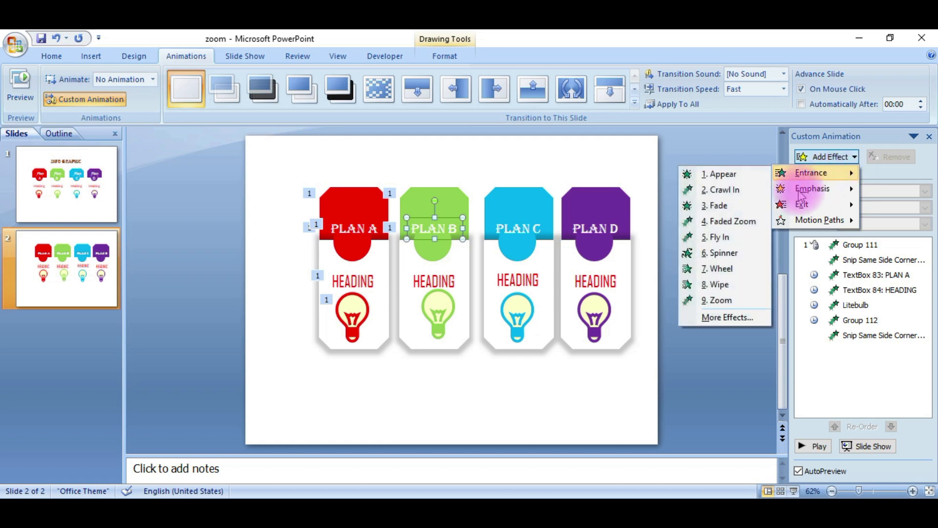
click(717, 299)
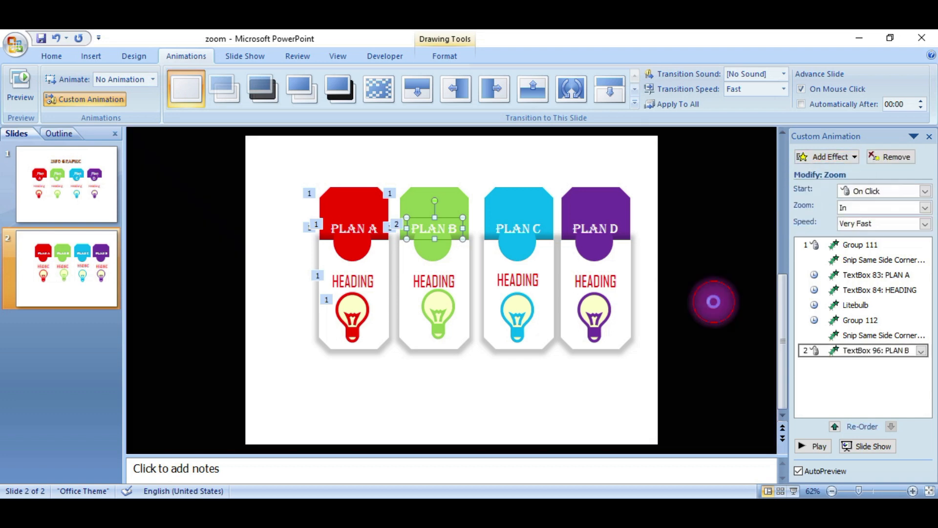
click(914, 194)
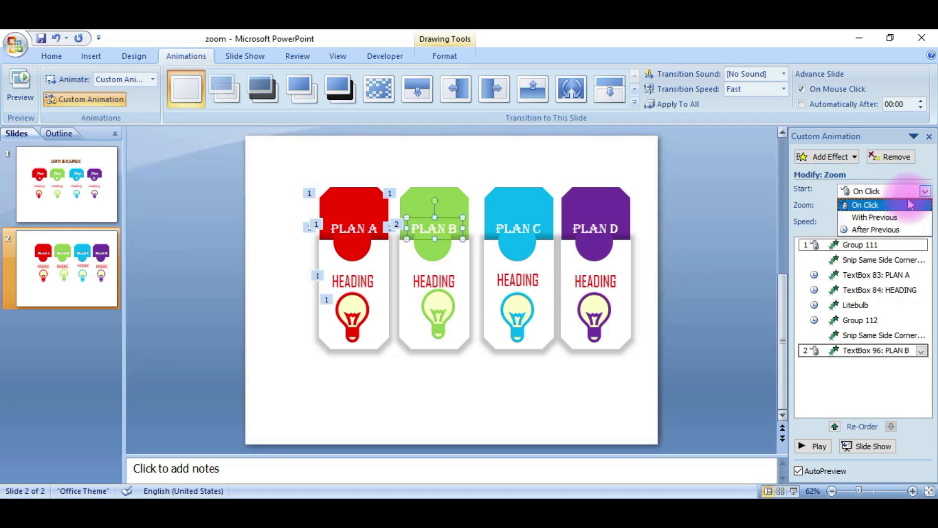
click(892, 230)
click(894, 223)
click(882, 268)
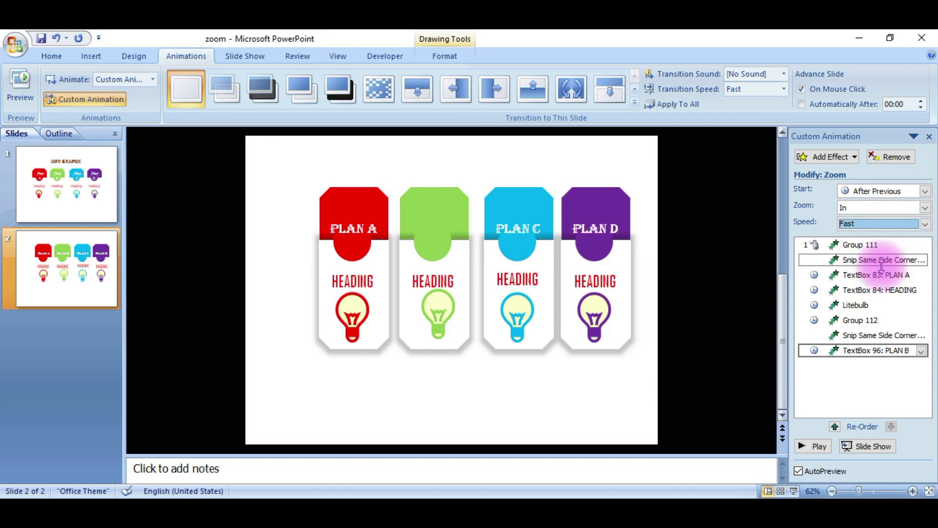
- Add a Zoom entrance to the PLAN B card's HEADING text, starting After Previous at Fast speed
click(438, 282)
click(828, 156)
click(830, 175)
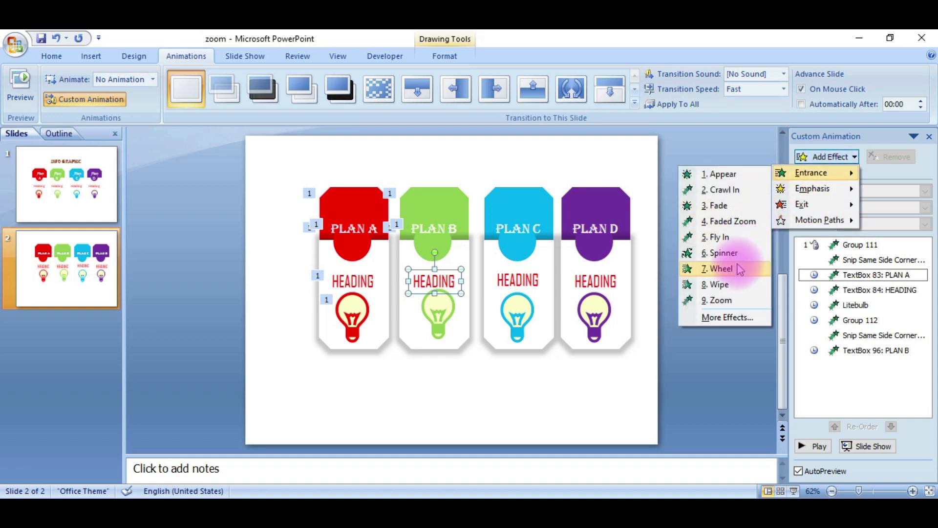
click(728, 299)
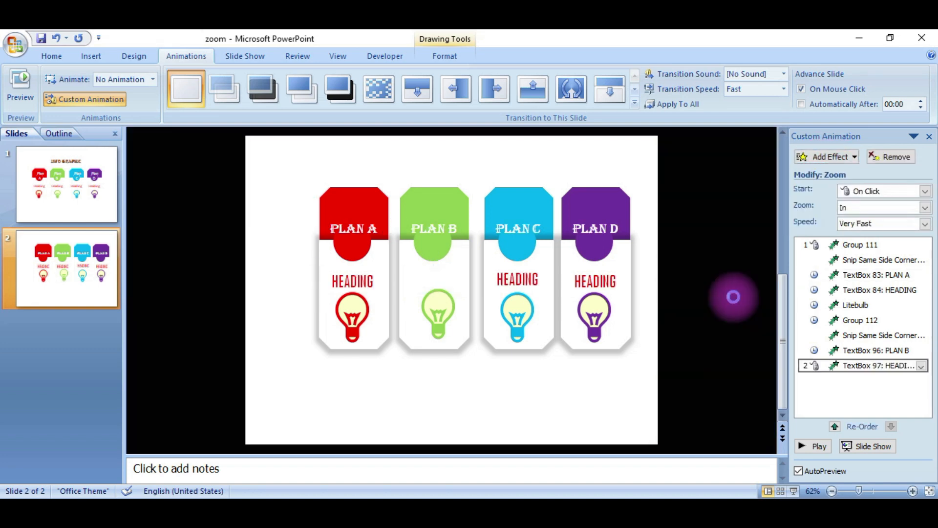
click(926, 192)
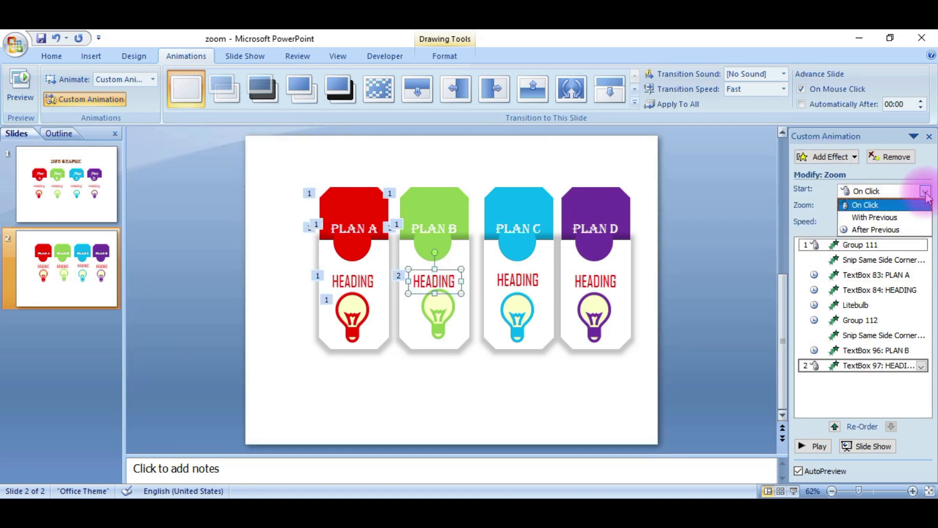
click(908, 230)
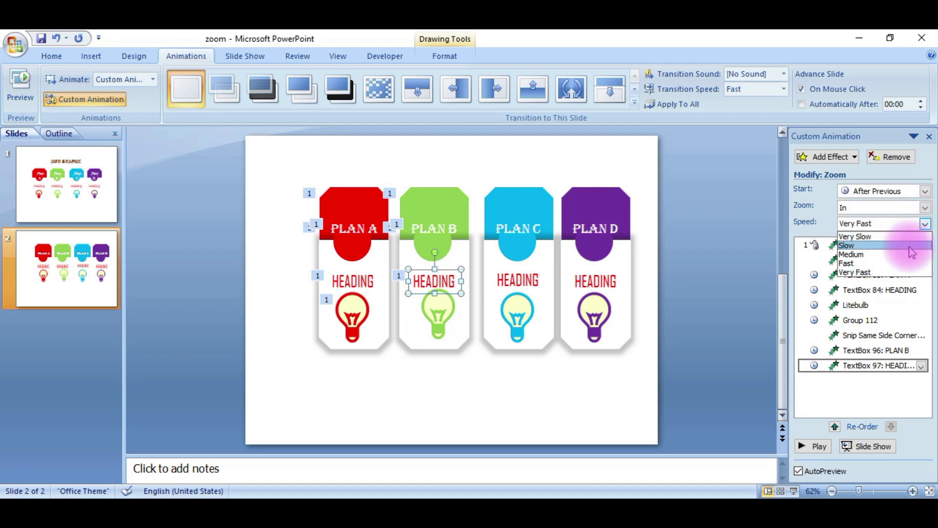
click(904, 263)
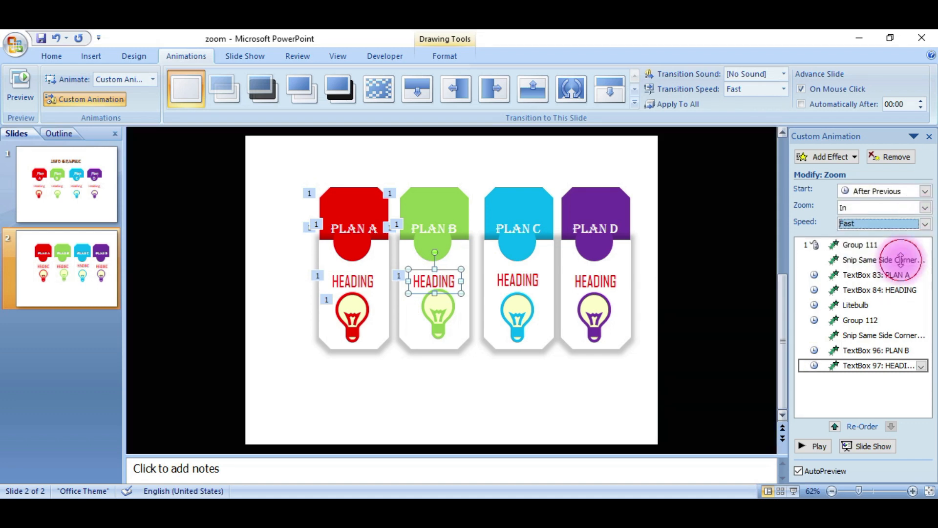
- Select the PLAN B card's green light bulb
click(439, 315)
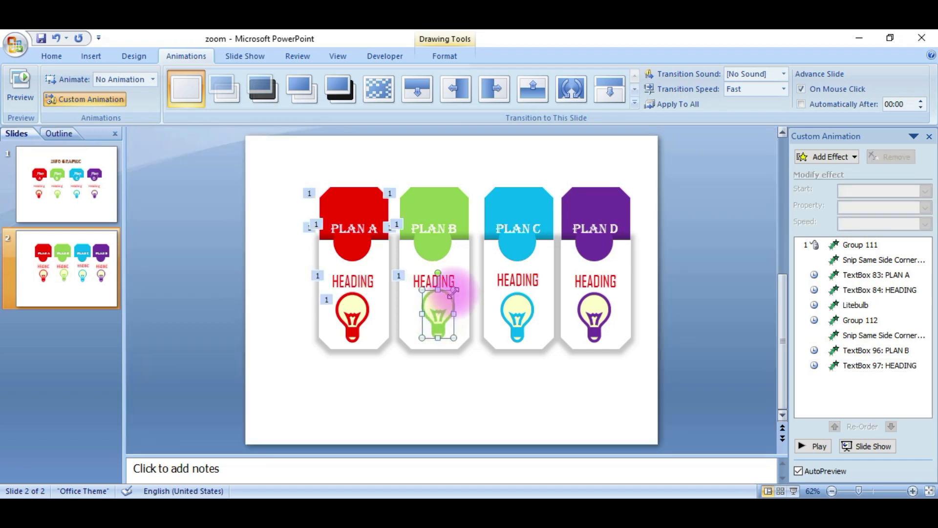